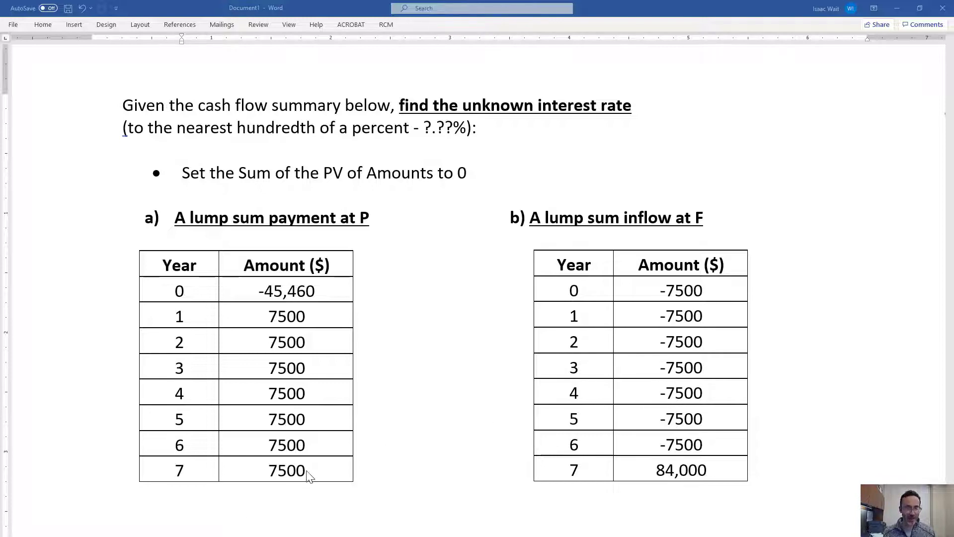
Copy table a's Year/Amount data from Word and paste it into Excel, moved down to row 3
{"action": "mouse_move", "coordinate": [314, 468]}
{"action": "left_mouse_down"}
{"action": "mouse_move", "coordinate": [214, 390]}
{"action": "mouse_move", "coordinate": [175, 263]}
{"action": "left_mouse_up"}
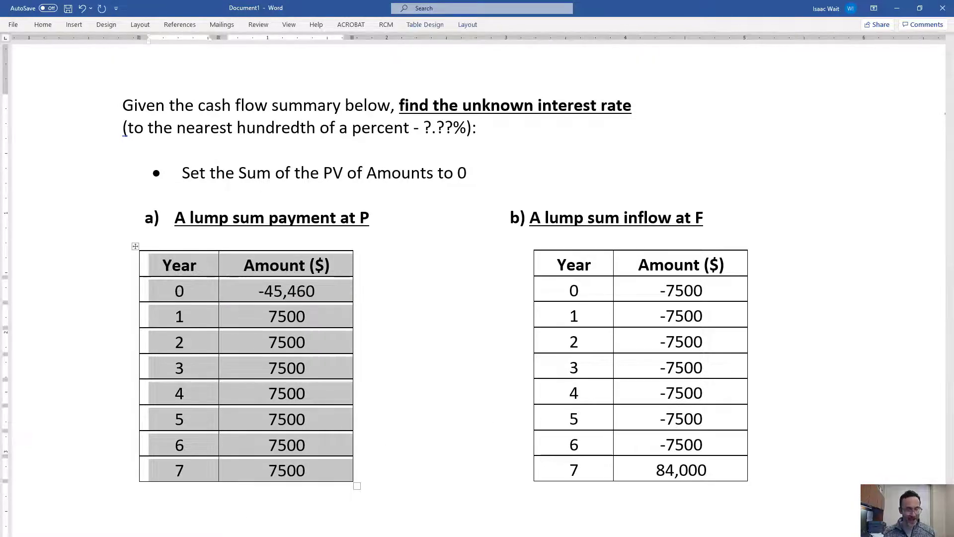
{"action": "key", "text": "ctrl+c"}
{"action": "key", "text": "alt+Tab"}
{"action": "key", "text": "ctrl+v"}
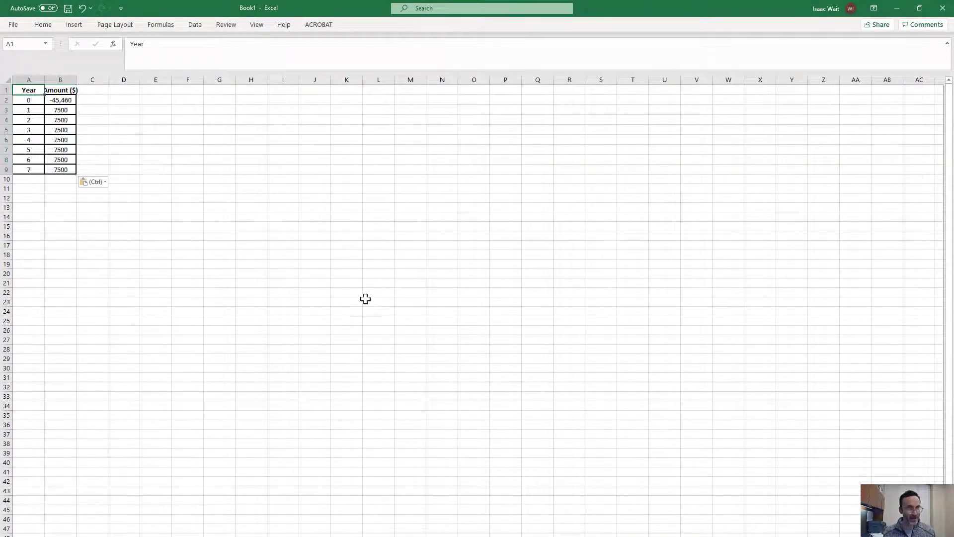
{"action": "scroll", "coordinate": [132, 206], "scroll_direction": "up", "scroll_amount": 5}
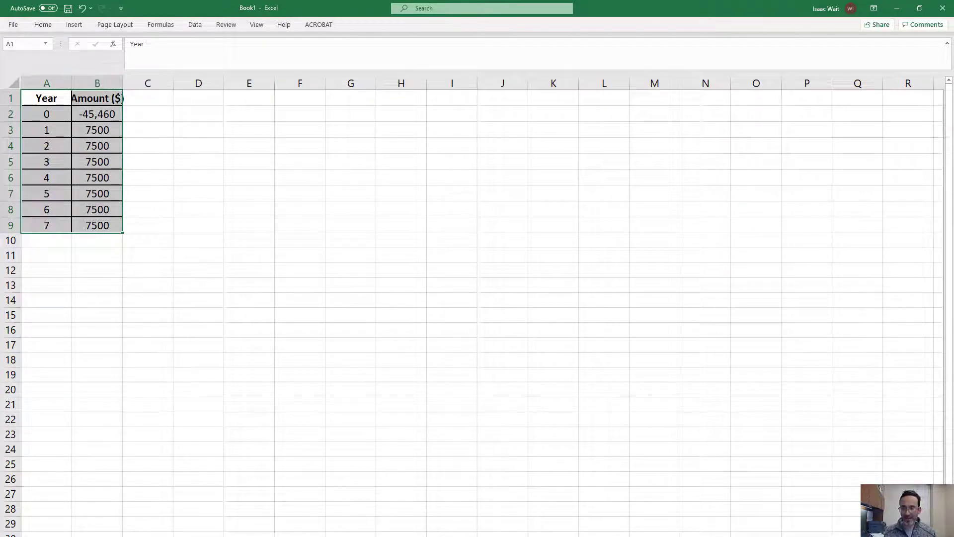
{"action": "scroll", "coordinate": [569, 432], "scroll_direction": "up", "scroll_amount": 2}
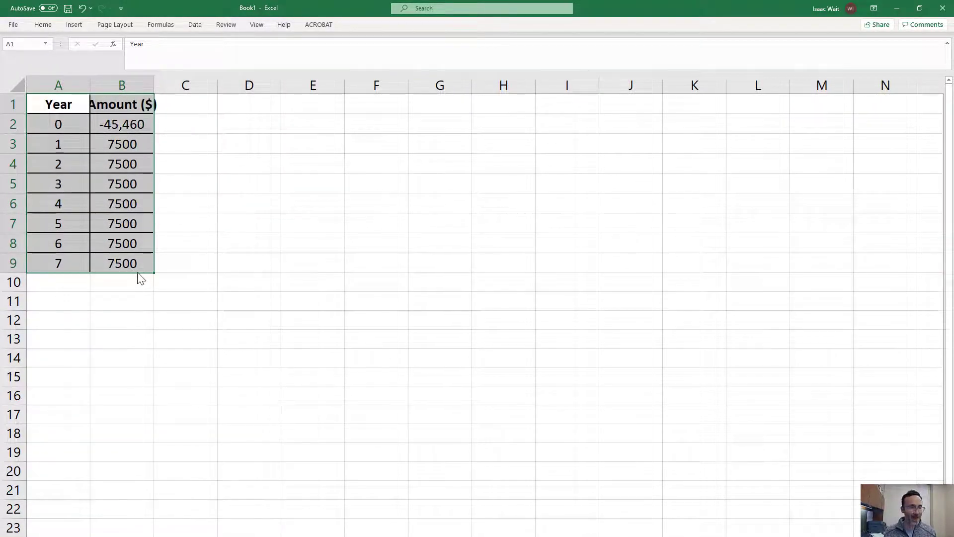
{"action": "left_click_drag", "start_coordinate": [139, 273], "coordinate": [135, 313]}
{"action": "left_click", "coordinate": [246, 262]}
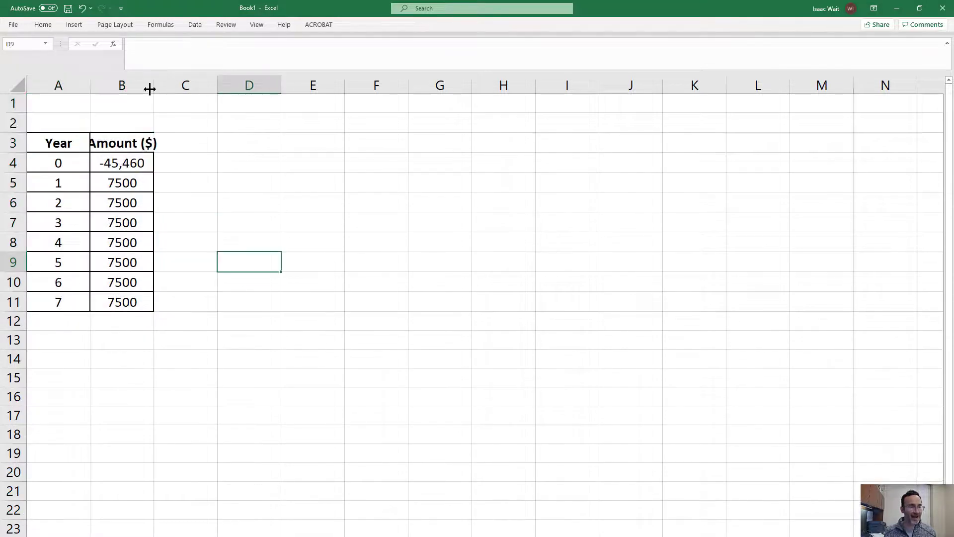
Widen column B, then enter the label i= in A1 and the rate 0.01 in B1
{"action": "left_click_drag", "start_coordinate": [149, 89], "coordinate": [177, 89]}
{"action": "left_click", "coordinate": [55, 104]}
{"action": "double_click", "coordinate": [54, 104]}
{"action": "type", "text": "i="}
{"action": "key", "text": "Tab"}
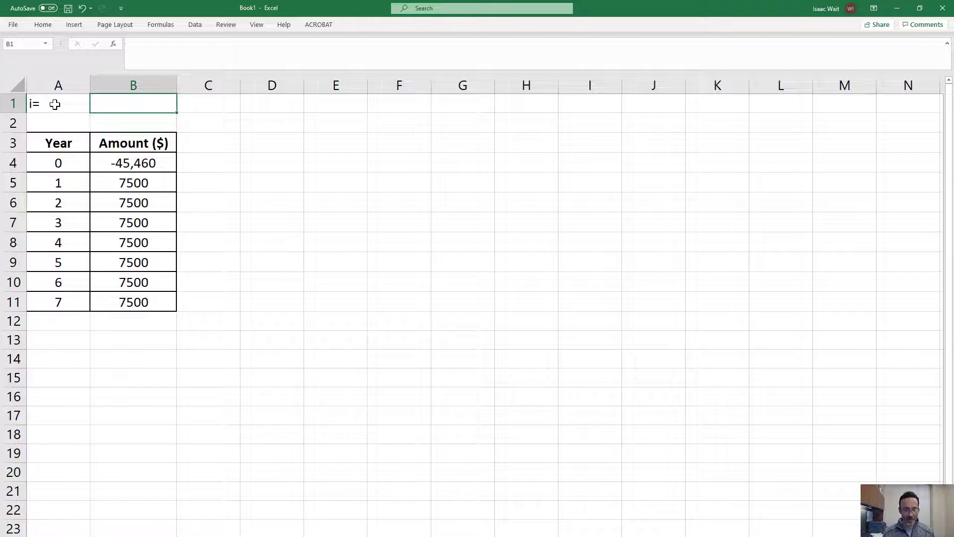
{"action": "type", "text": ".01"}
{"action": "key", "text": "Return"}
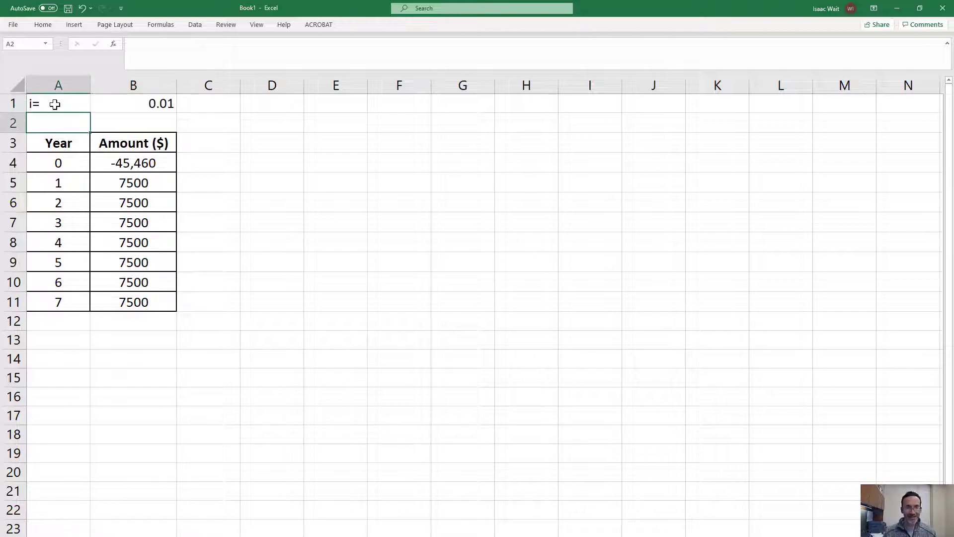
Add the heading 'PV of Amount' in C3 and widen column C to fit it
{"action": "key", "text": "Down"}
{"action": "key", "text": "Right"}
{"action": "key", "text": "Right"}
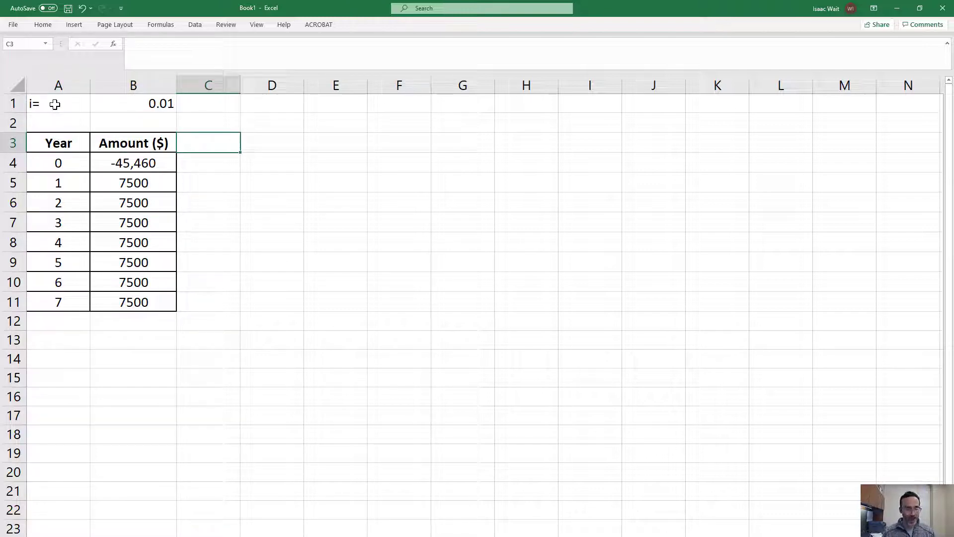
{"action": "type", "text": "PV of Amount"}
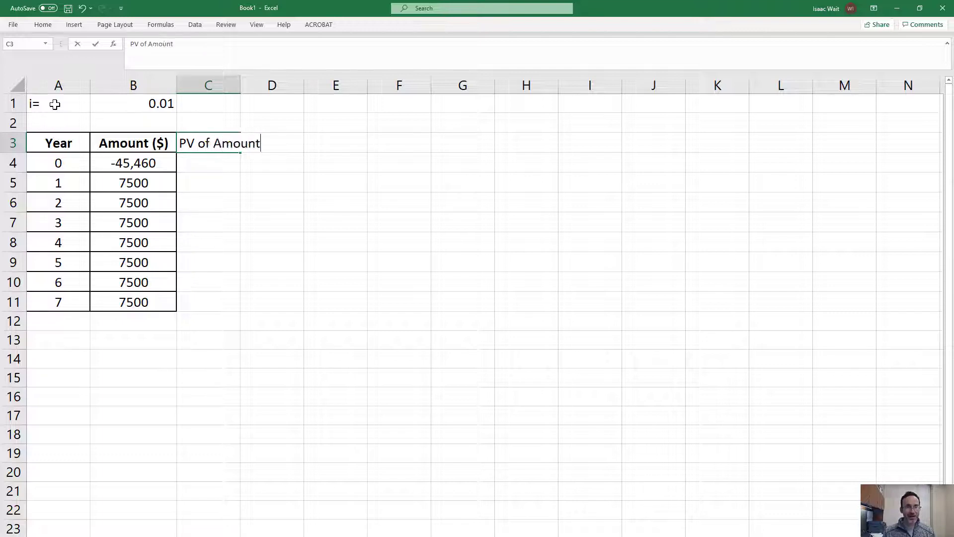
{"action": "key", "text": "Return"}
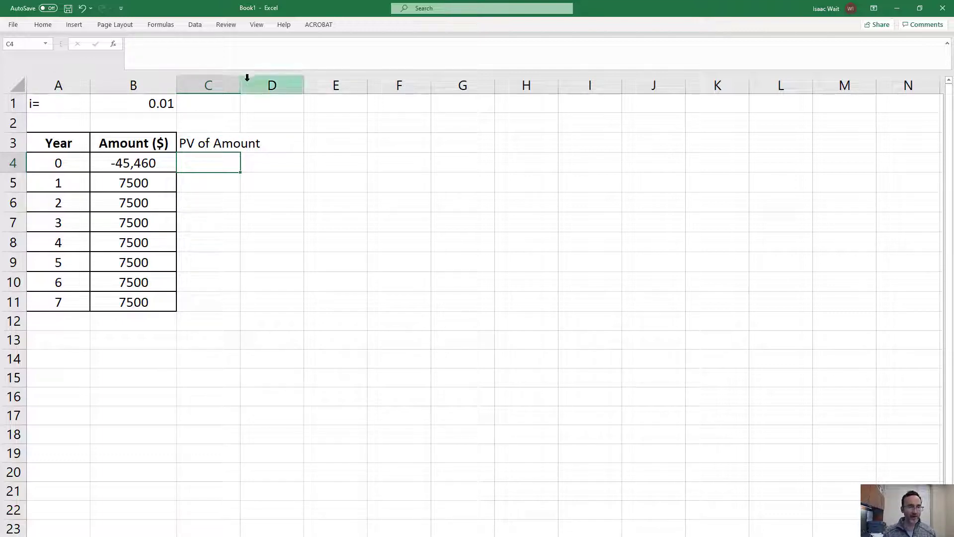
{"action": "left_click_drag", "start_coordinate": [241, 83], "coordinate": [267, 88]}
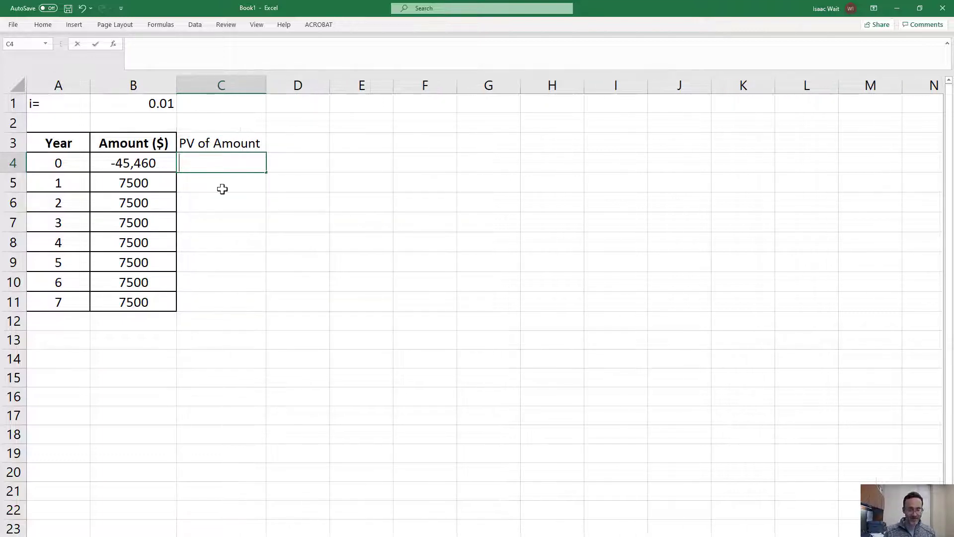
Enter =PV($B$1,A4,,-B4) in C4, giving ($45,460.00) for year 0
{"action": "type", "text": "=pv("}
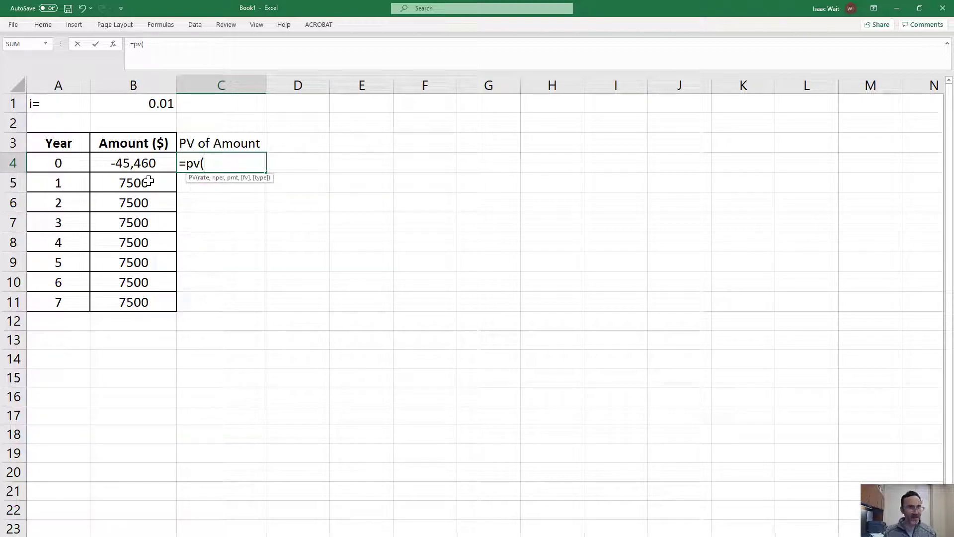
{"action": "left_click", "coordinate": [146, 102]}
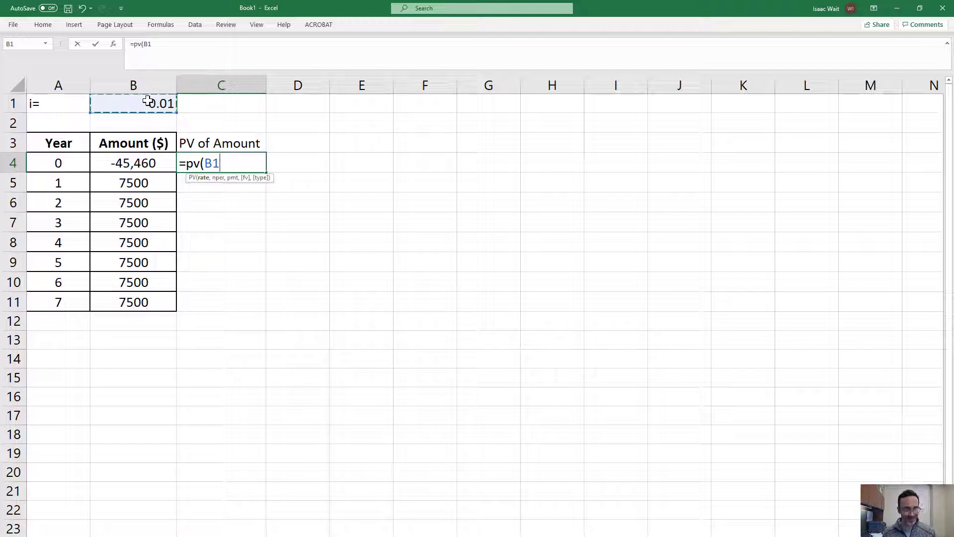
{"action": "key", "text": "F4"}
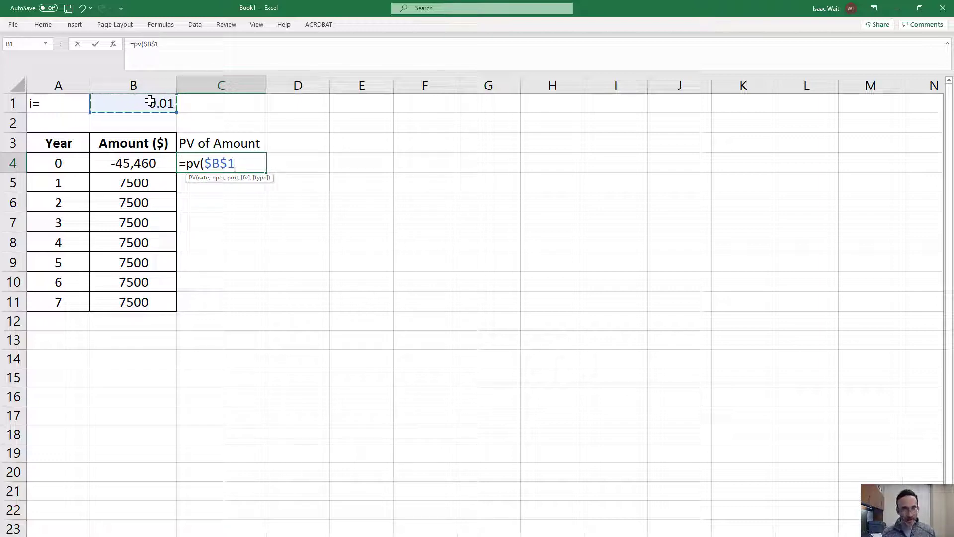
{"action": "type", "text": ","}
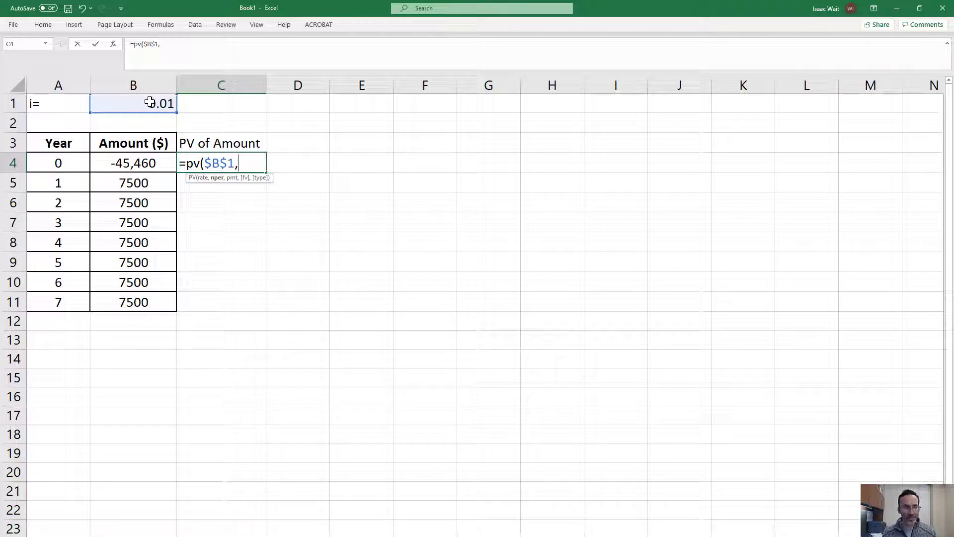
{"action": "left_click", "coordinate": [60, 164]}
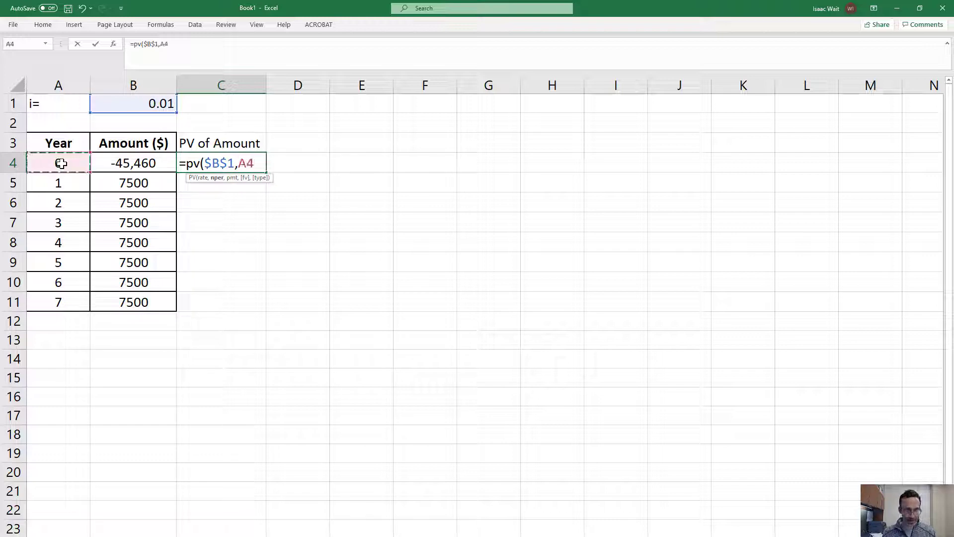
{"action": "type", "text": ","}
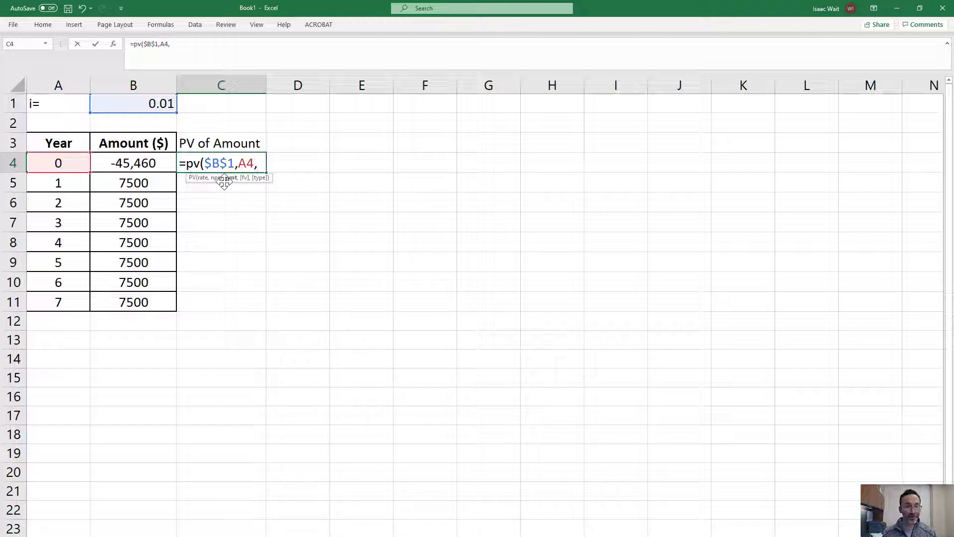
{"action": "type", "text": ","}
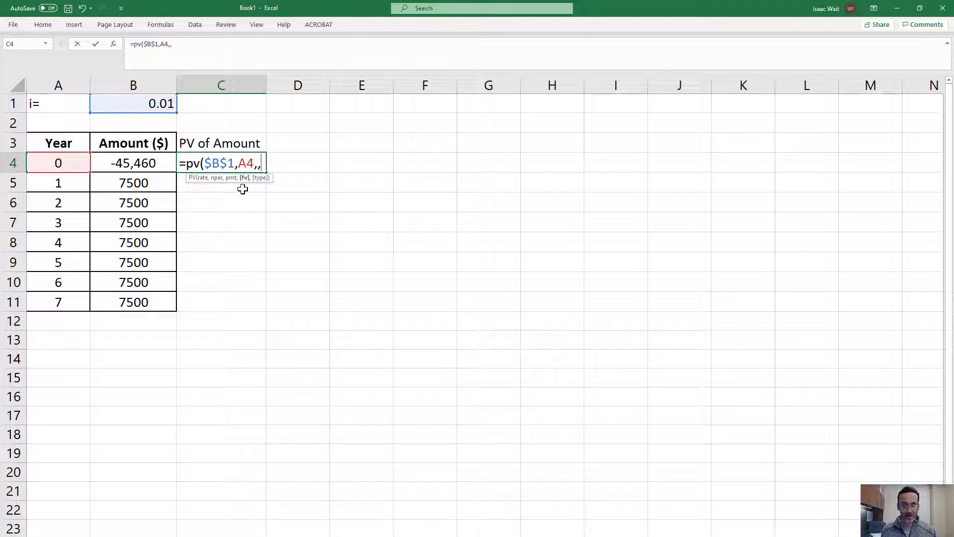
{"action": "type", "text": "-"}
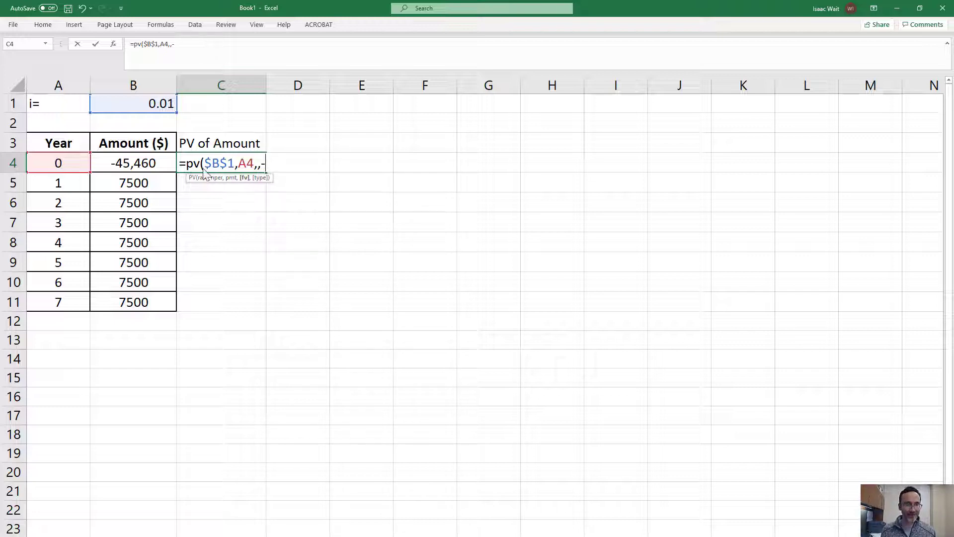
{"action": "left_click", "coordinate": [159, 159]}
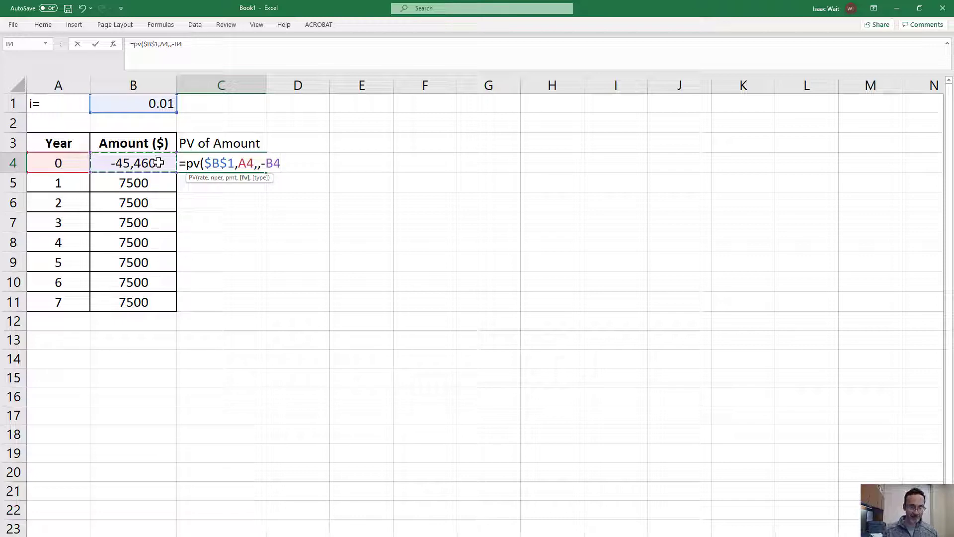
{"action": "type", "text": ")"}
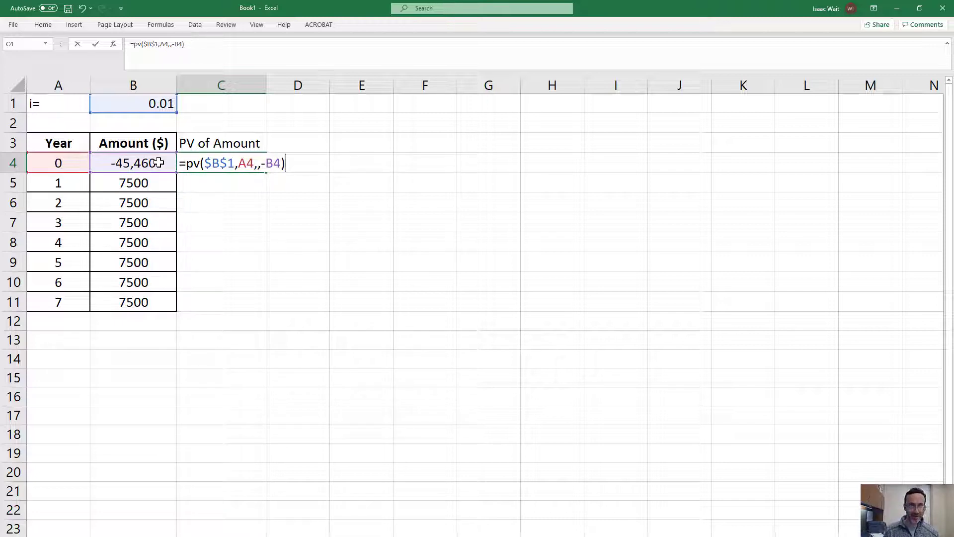
{"action": "key", "text": "Return"}
Format C4 as Currency and fill its PV formula down to C11
{"action": "left_click", "coordinate": [240, 165]}
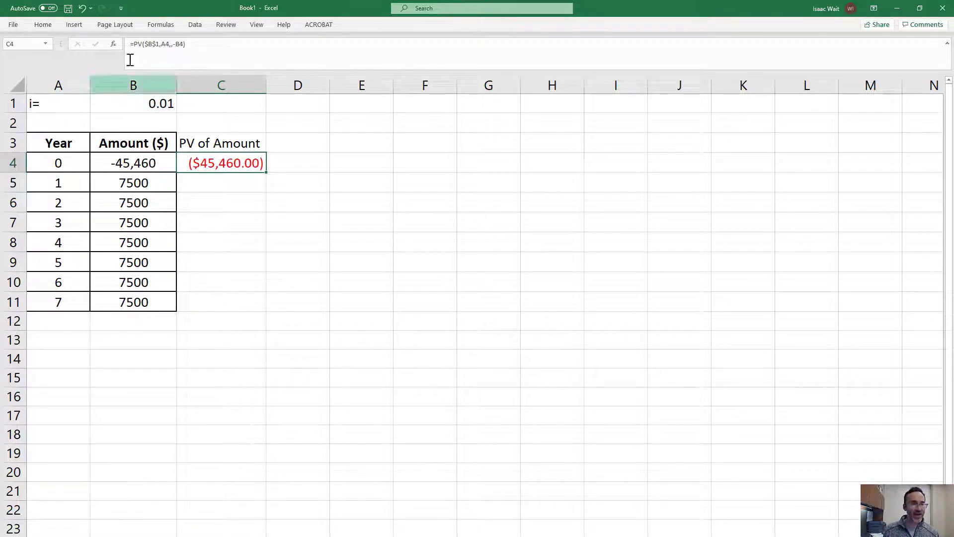
{"action": "left_click", "coordinate": [48, 27]}
{"action": "left_click", "coordinate": [406, 43]}
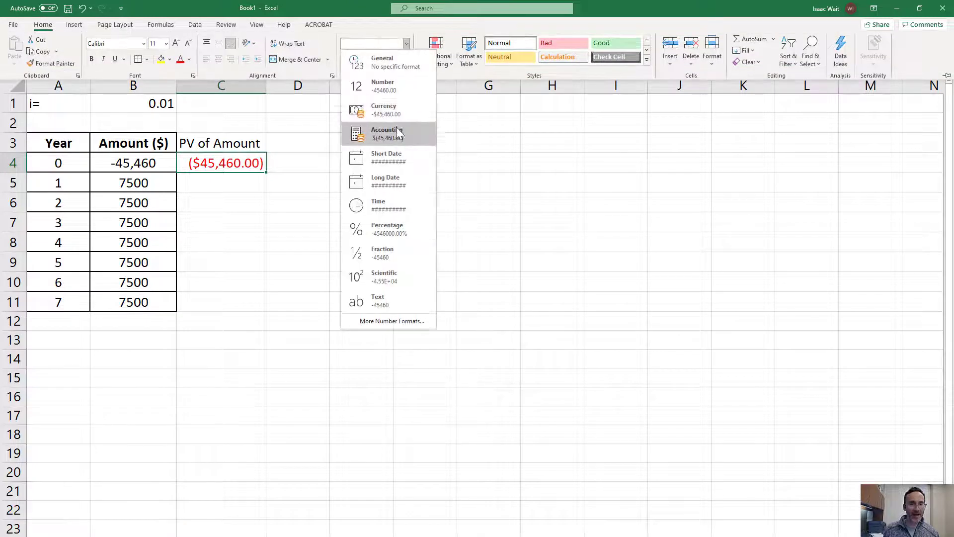
{"action": "left_click", "coordinate": [396, 113]}
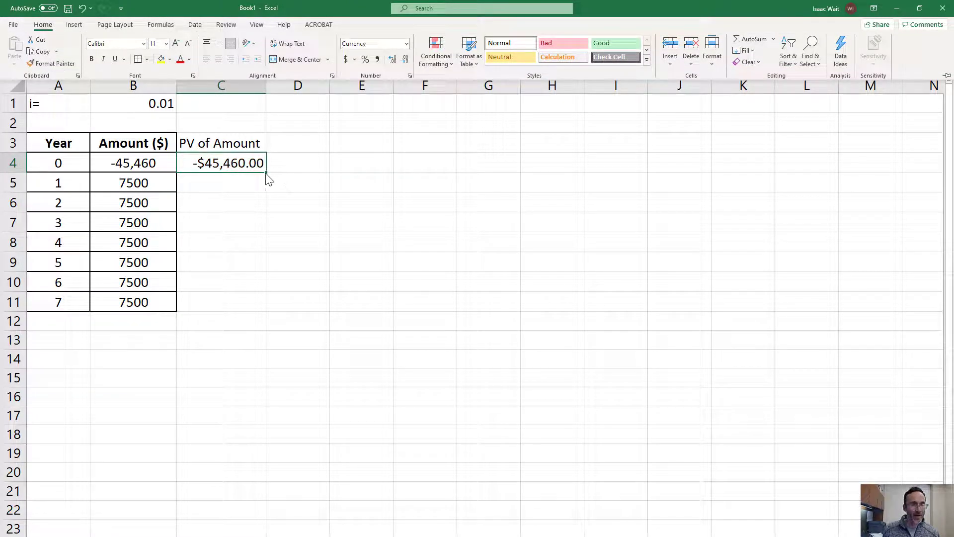
{"action": "left_click_drag", "start_coordinate": [267, 173], "coordinate": [258, 308]}
Add a Total: label in B13 with =SUM(C4:C11) in C13, giving $5,001.46
{"action": "left_click", "coordinate": [156, 339]}
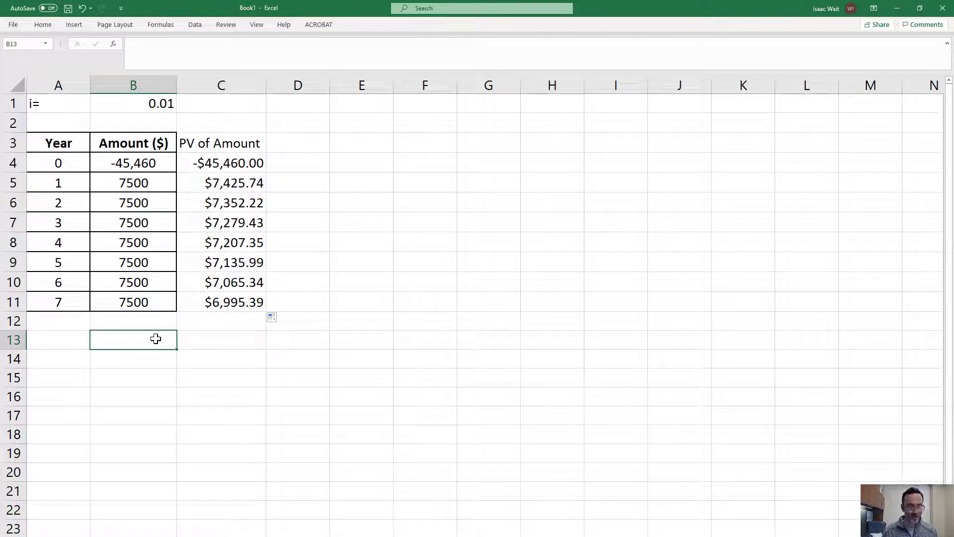
{"action": "type", "text": "Total:"}
{"action": "key", "text": "Tab"}
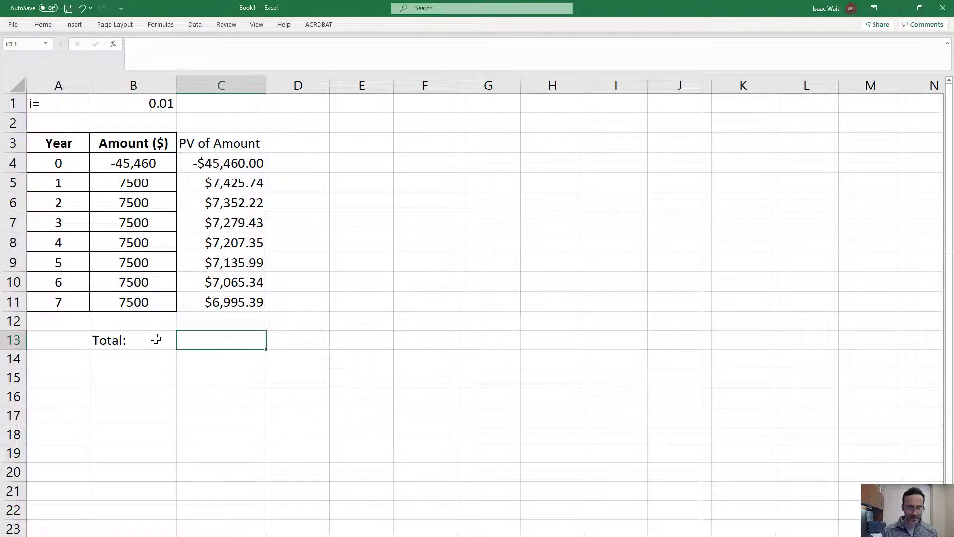
{"action": "type", "text": "=sum("}
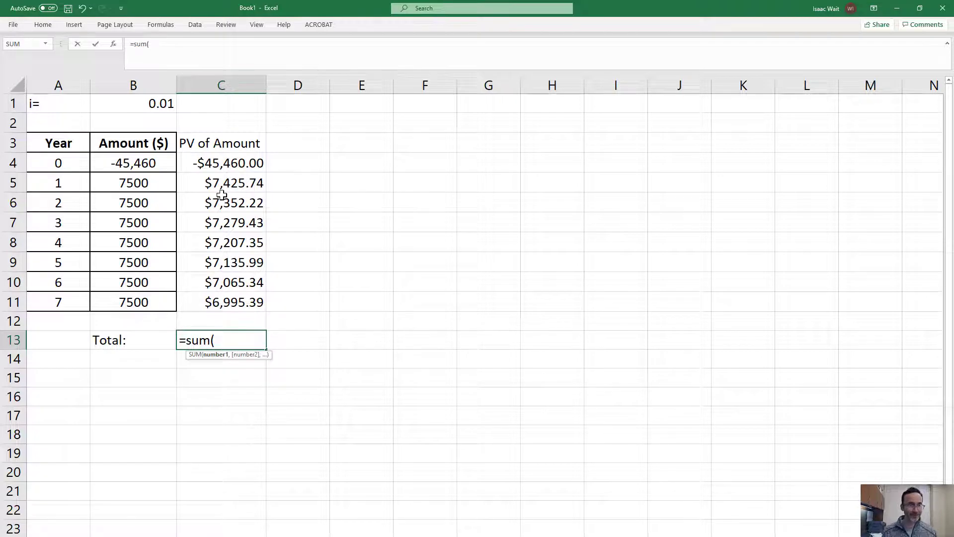
{"action": "left_click_drag", "start_coordinate": [225, 163], "coordinate": [224, 298]}
{"action": "key", "text": "Return"}
{"action": "left_click", "coordinate": [154, 109]}
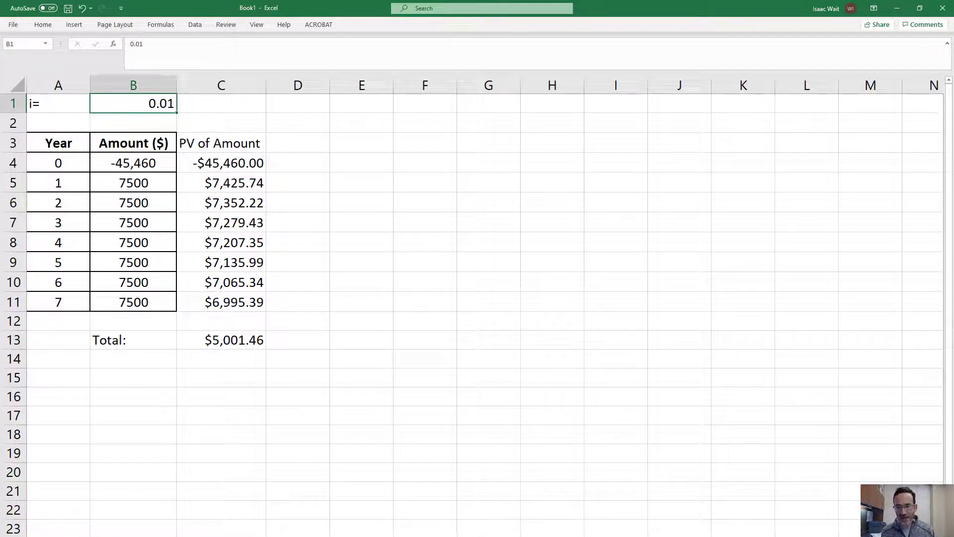
Try rates 0.02 and then 0.03 in B1, dropping the C13 total to $1,267.12
{"action": "scroll", "coordinate": [477, 306], "scroll_direction": "up", "scroll_amount": 1}
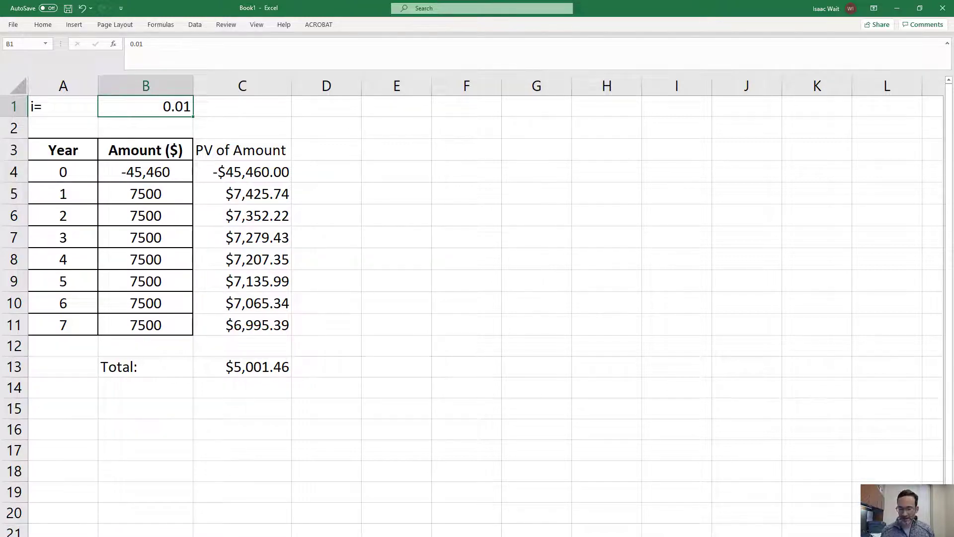
{"action": "type", "text": ".02"}
{"action": "key", "text": "Return"}
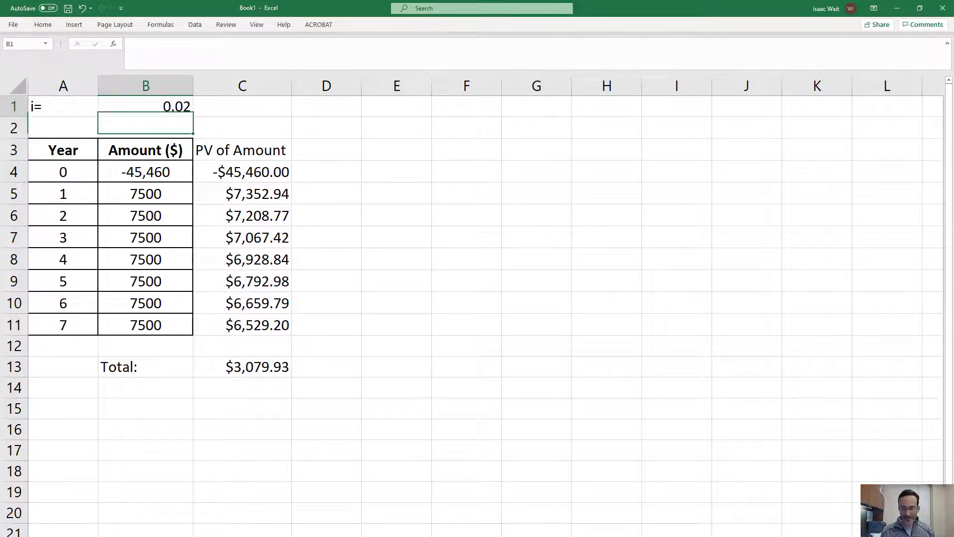
{"action": "left_click", "coordinate": [146, 106]}
{"action": "type", "text": ".03"}
{"action": "key", "text": "Return"}
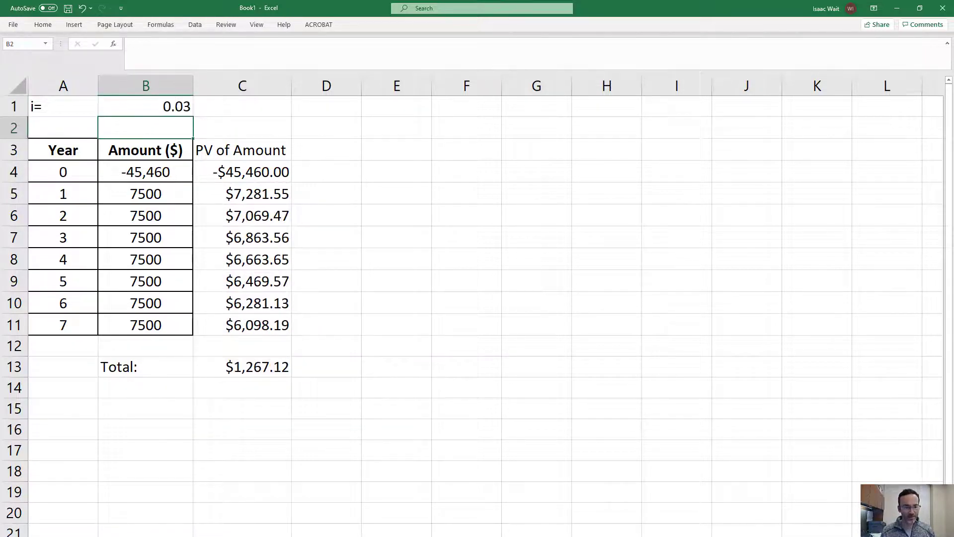
{"action": "left_click", "coordinate": [155, 106]}
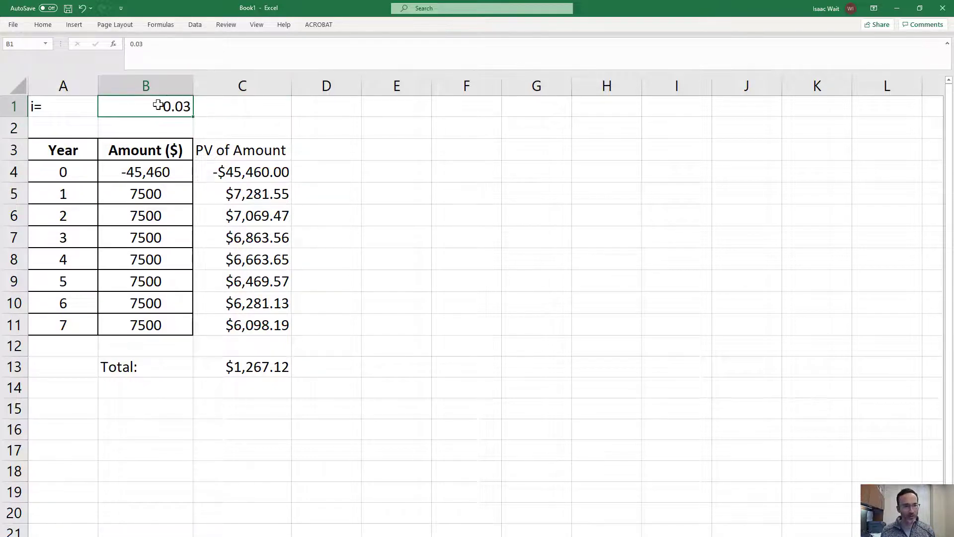
{"action": "left_click", "coordinate": [255, 366]}
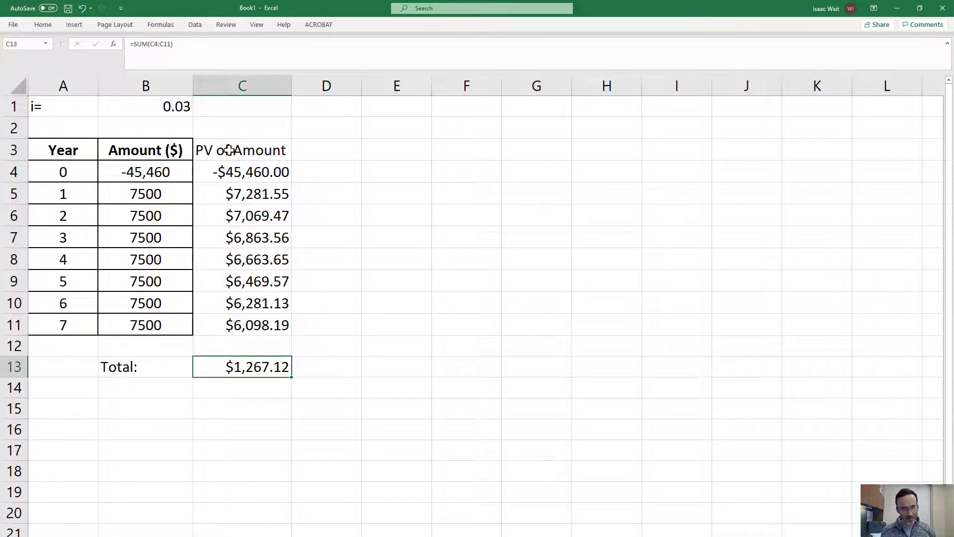
Goal Seek C13 to 0 by changing $B$1, solving the rate as 0.037347468
{"action": "left_click", "coordinate": [194, 25]}
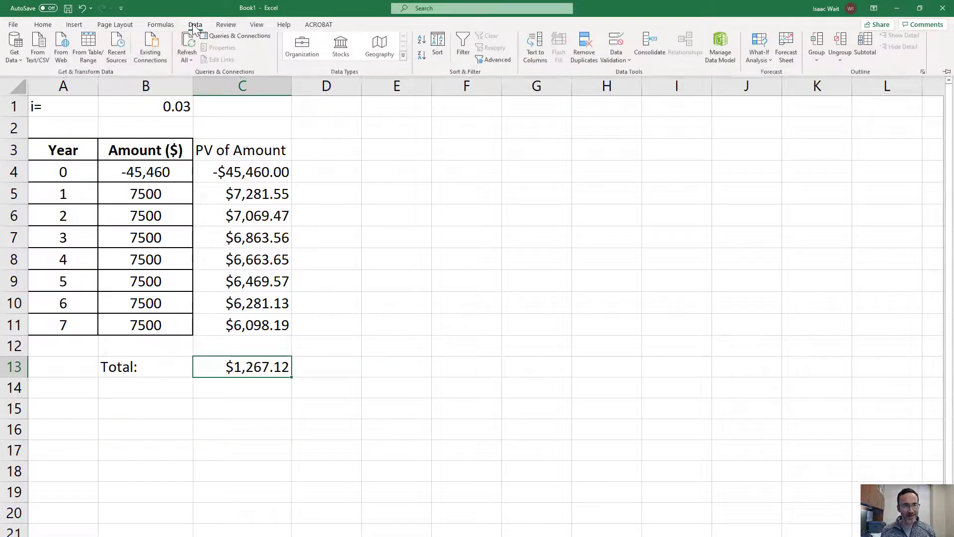
{"action": "left_click", "coordinate": [768, 58]}
{"action": "left_click", "coordinate": [778, 91]}
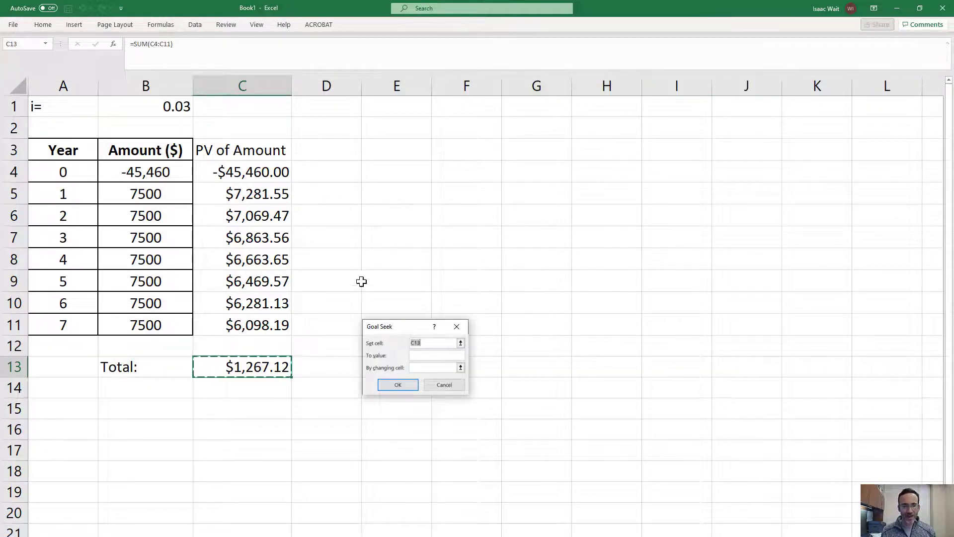
{"action": "left_click", "coordinate": [453, 354]}
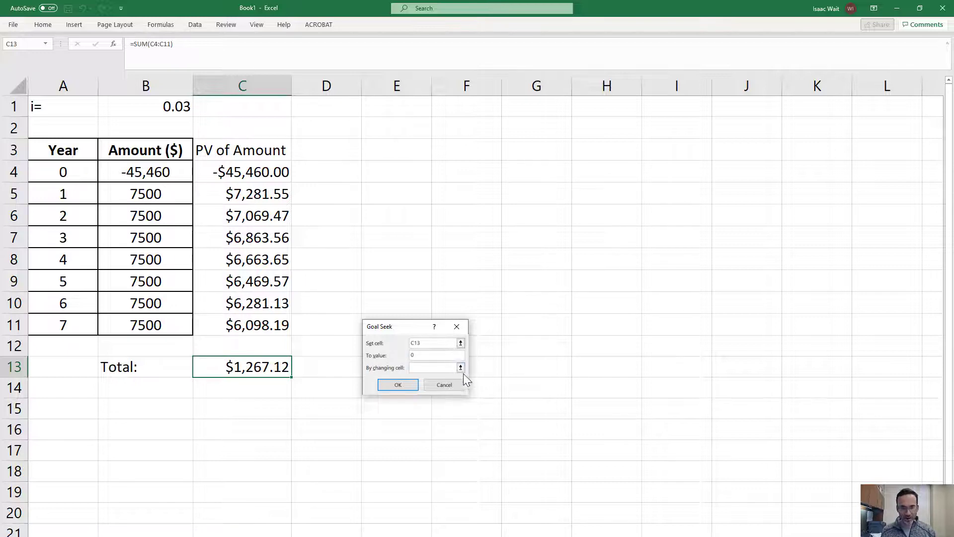
{"action": "left_click", "coordinate": [461, 368]}
{"action": "left_click", "coordinate": [174, 107]}
{"action": "left_click", "coordinate": [464, 339]}
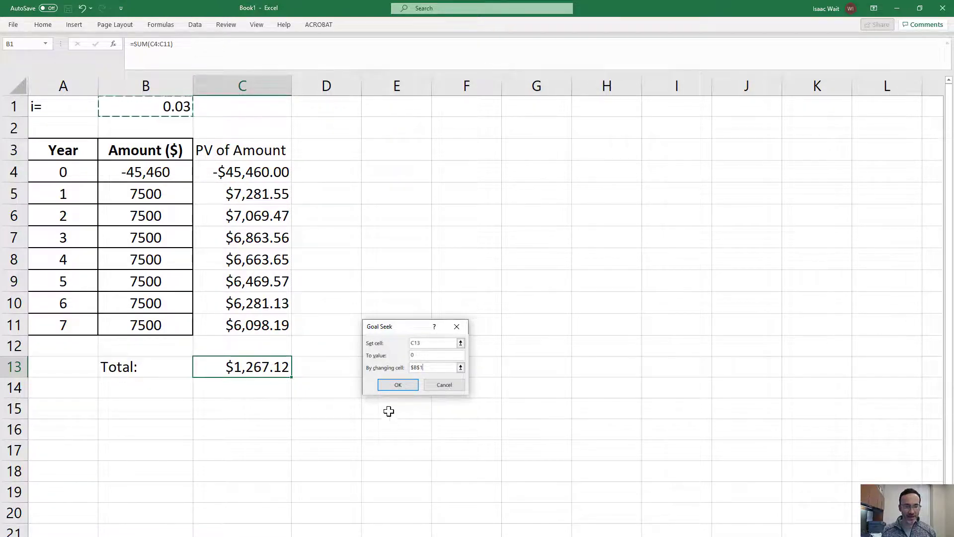
{"action": "left_click", "coordinate": [405, 386]}
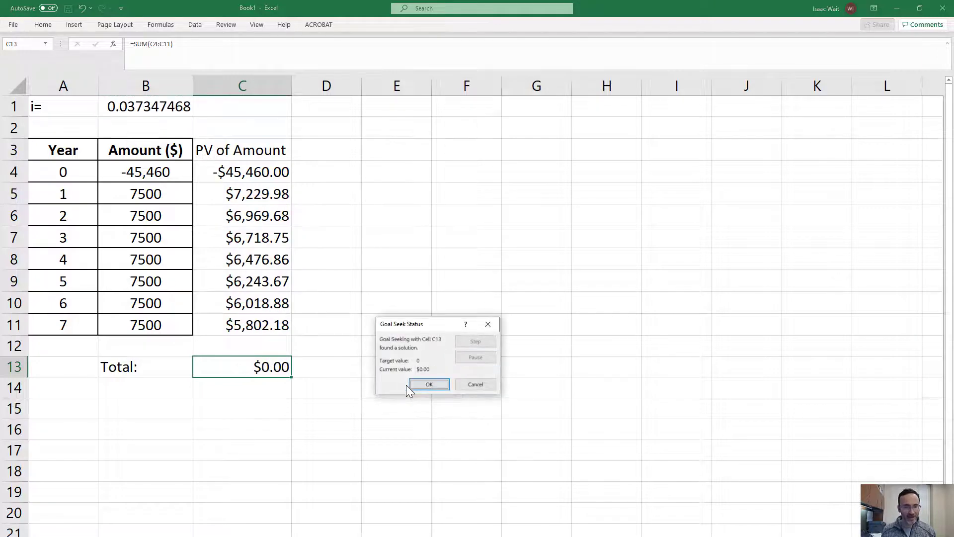
{"action": "left_click", "coordinate": [429, 385]}
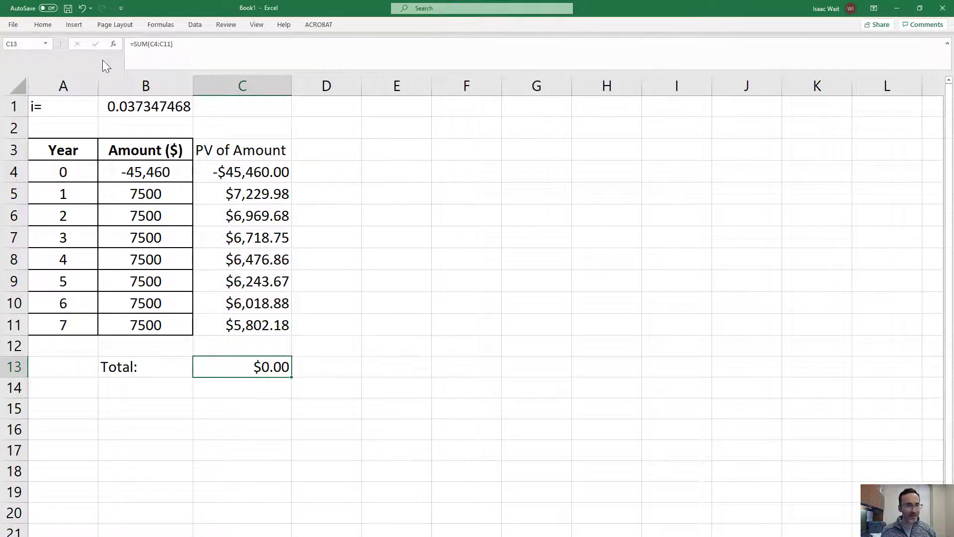
Reduce B1's displayed decimals to show 0.0373, then switch to the Word document
{"action": "left_click", "coordinate": [133, 104]}
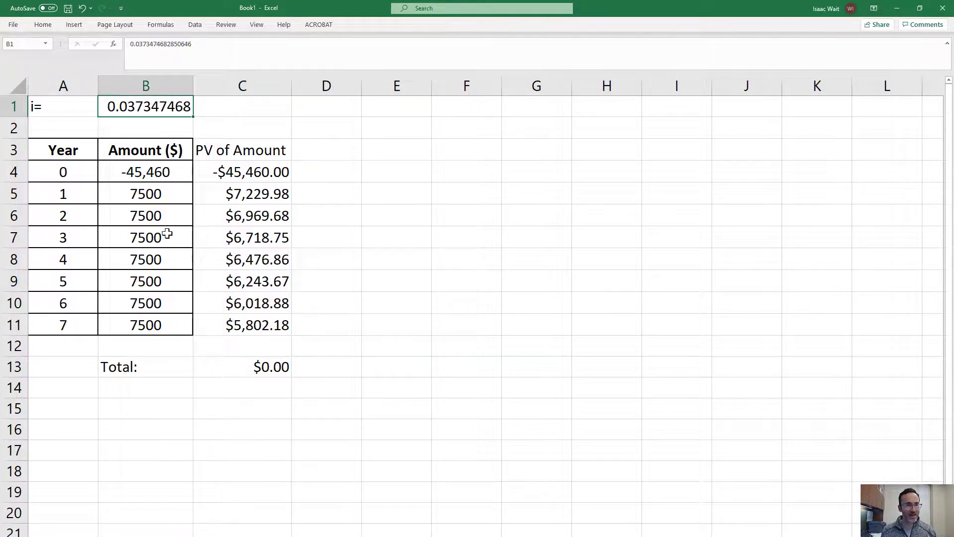
{"action": "left_click", "coordinate": [46, 25]}
{"action": "left_click", "coordinate": [406, 60]}
{"action": "left_click", "coordinate": [406, 61]}
{"action": "left_click", "coordinate": [406, 60]}
{"action": "left_click", "coordinate": [405, 60]}
{"action": "left_click", "coordinate": [406, 60]}
{"action": "left_click", "coordinate": [393, 60]}
{"action": "left_click", "coordinate": [405, 60]}
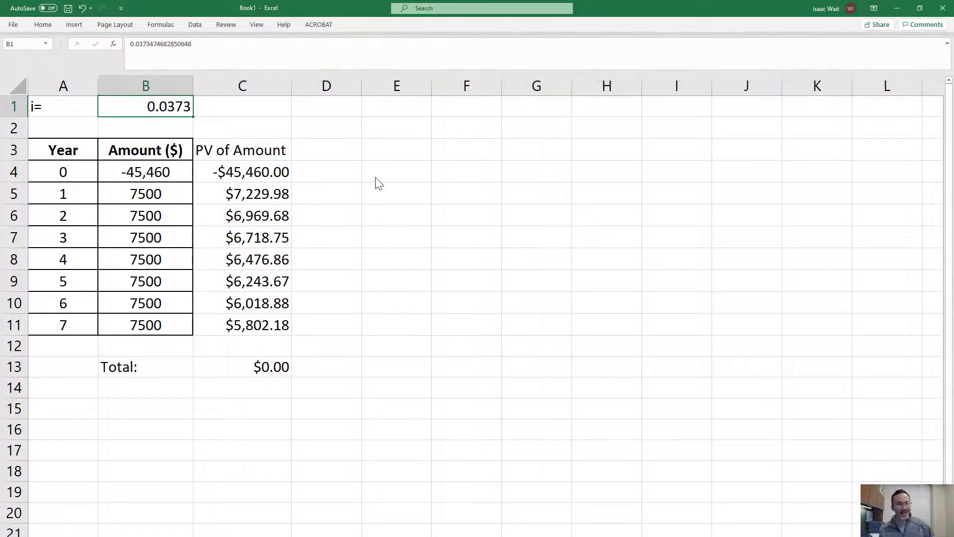
{"action": "left_click", "coordinate": [126, 433]}
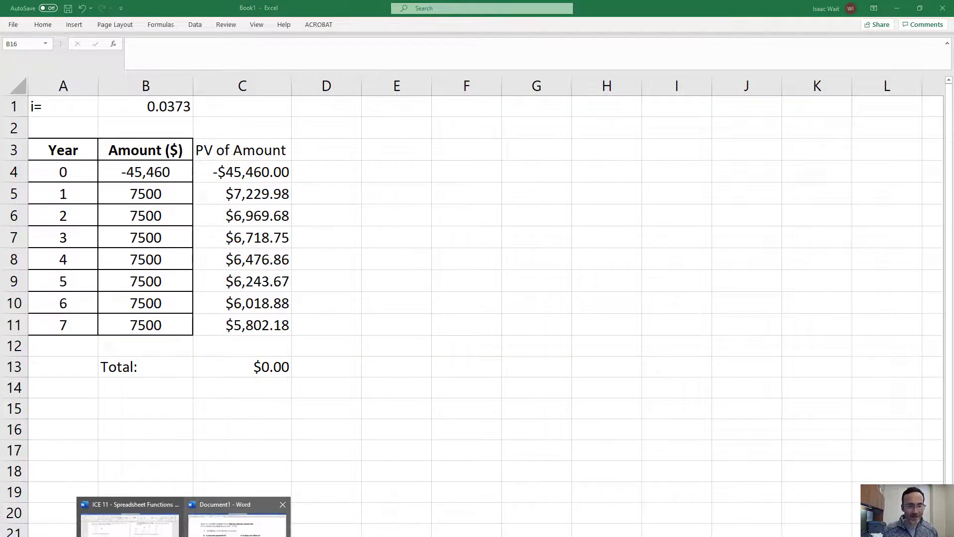
{"action": "left_click", "coordinate": [238, 517]}
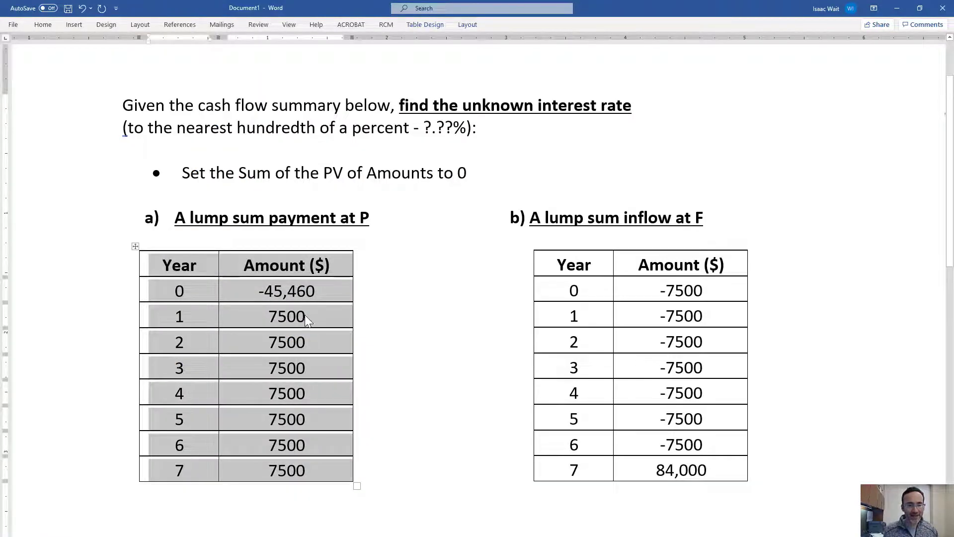
Select and copy table b, the lump sum inflow at F, in Word
{"action": "left_click", "coordinate": [305, 316]}
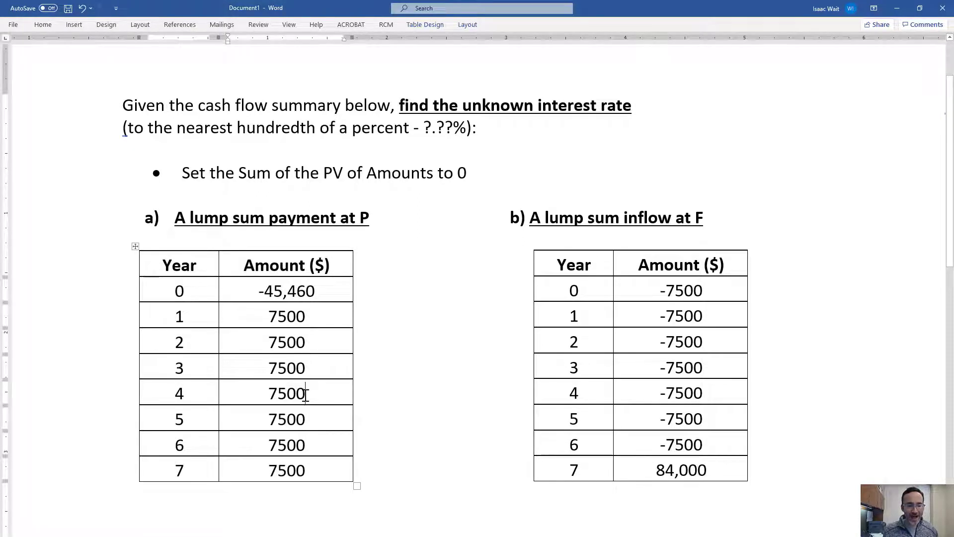
{"action": "left_click", "coordinate": [311, 439]}
{"action": "mouse_move", "coordinate": [713, 472]}
{"action": "left_mouse_down"}
{"action": "mouse_move", "coordinate": [597, 345]}
{"action": "mouse_move", "coordinate": [557, 265]}
{"action": "left_mouse_up"}
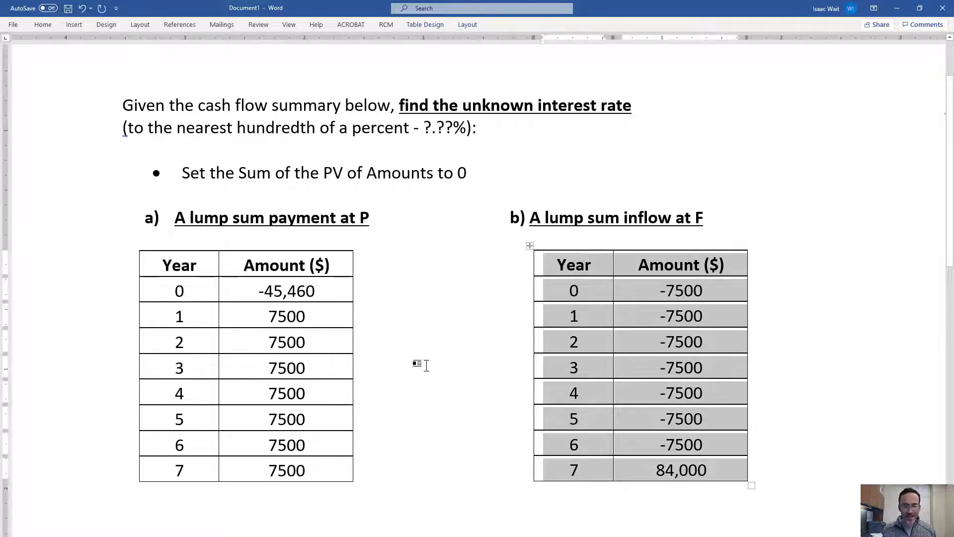
{"action": "key", "text": "ctrl+c"}
Paste table b at E3 using Match Destination Formatting and widen column F
{"action": "key", "text": "alt+Tab"}
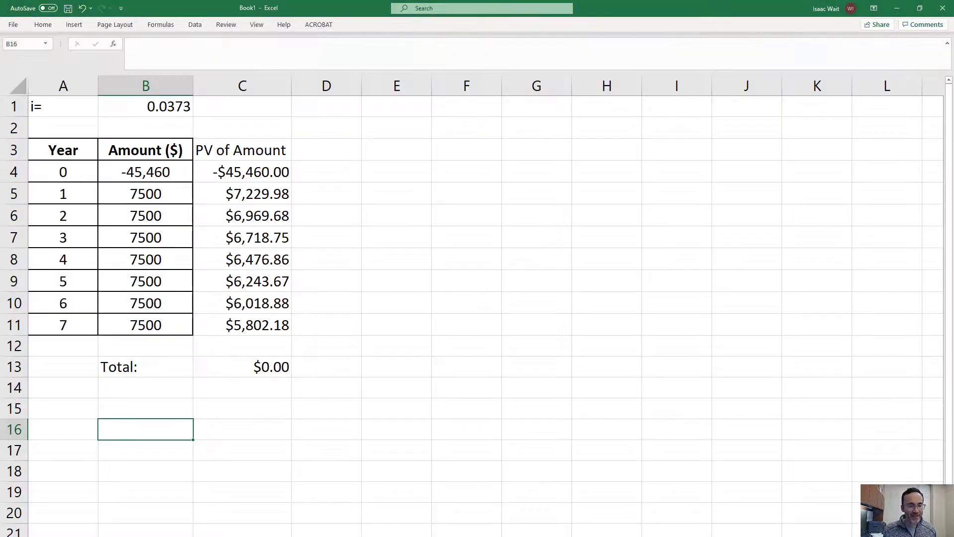
{"action": "left_click", "coordinate": [420, 148]}
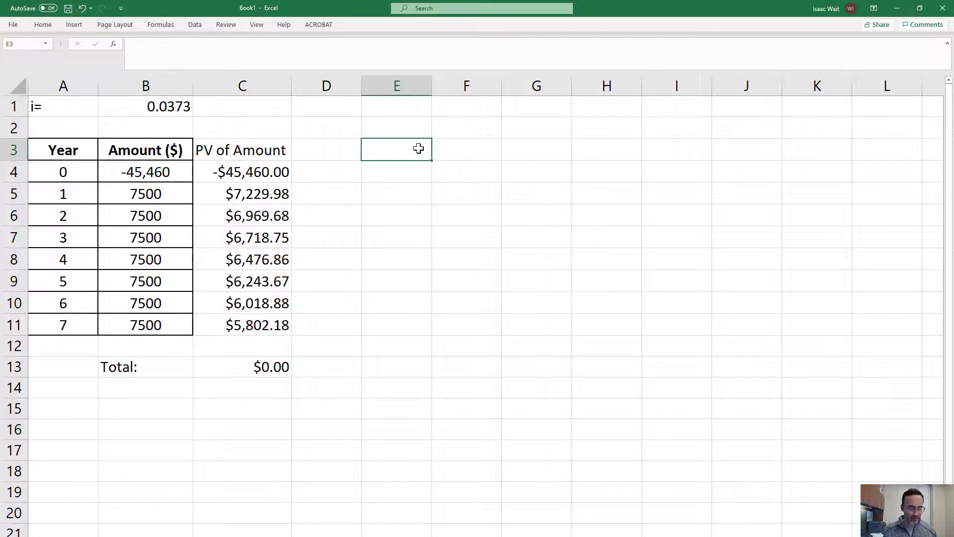
{"action": "key", "text": "ctrl+v"}
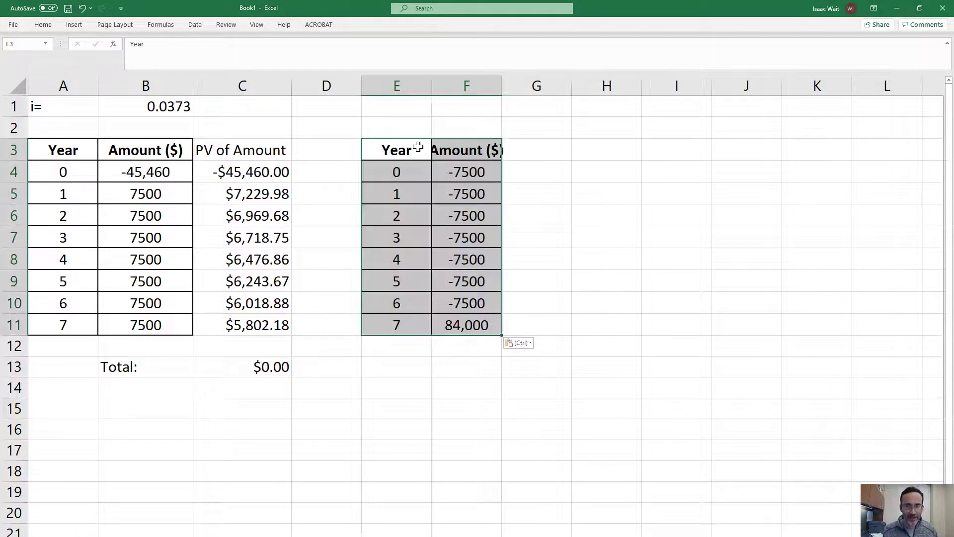
{"action": "left_click", "coordinate": [518, 343]}
{"action": "left_click", "coordinate": [529, 370]}
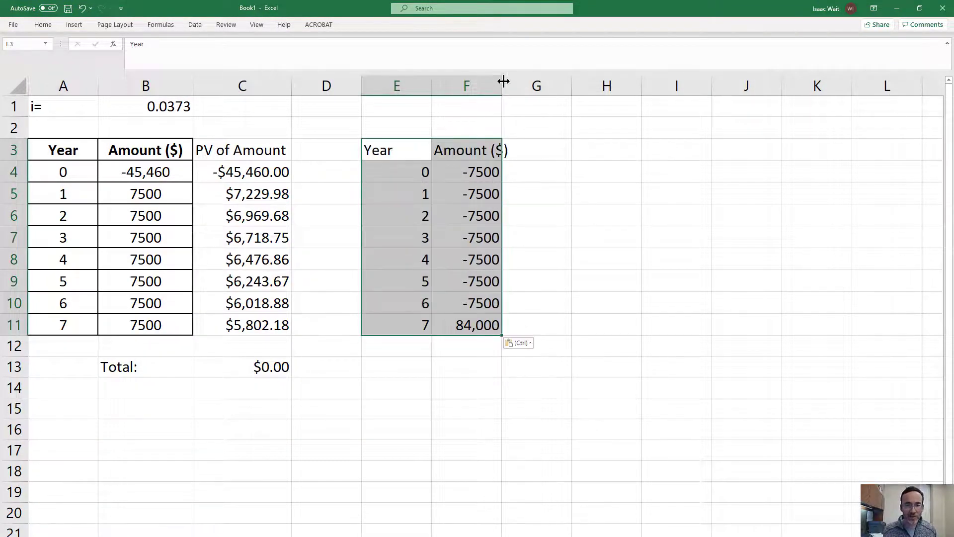
{"action": "left_click_drag", "start_coordinate": [502, 85], "coordinate": [527, 87]}
Add a 'PV of Amount' heading in G3, widen column G, and set I = 0.01 in E1:F1
{"action": "left_click", "coordinate": [556, 148]}
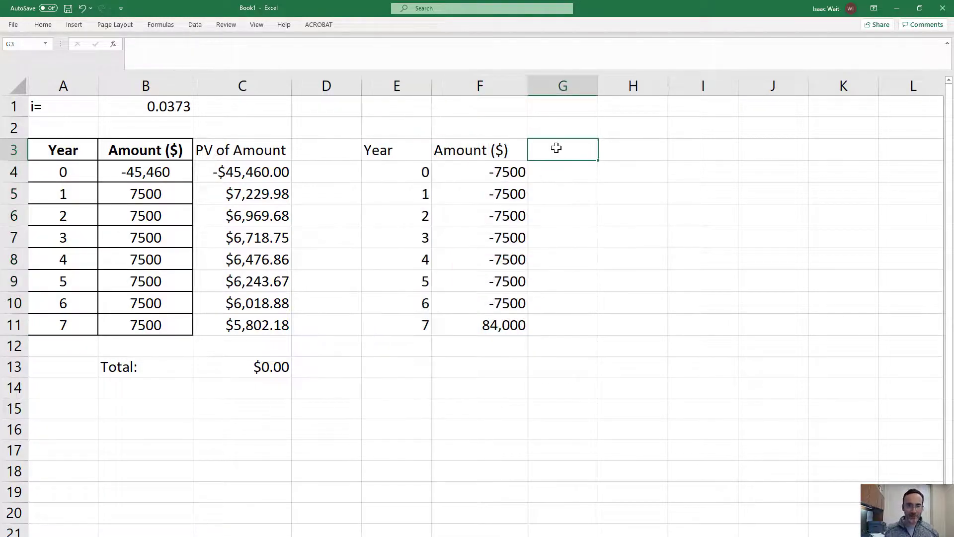
{"action": "type", "text": "PV of Amount"}
{"action": "key", "text": "Return"}
{"action": "left_click_drag", "start_coordinate": [599, 89], "coordinate": [632, 87]}
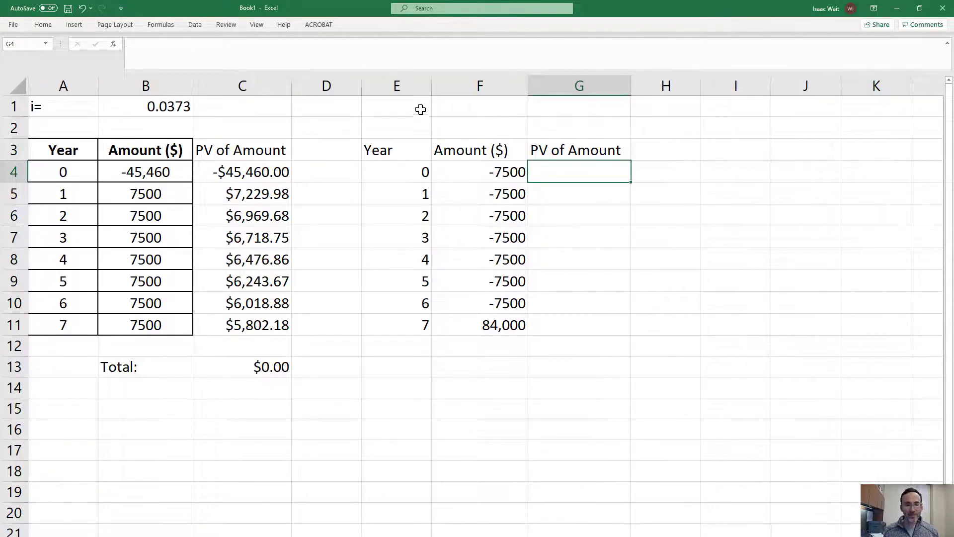
{"action": "left_click", "coordinate": [405, 106]}
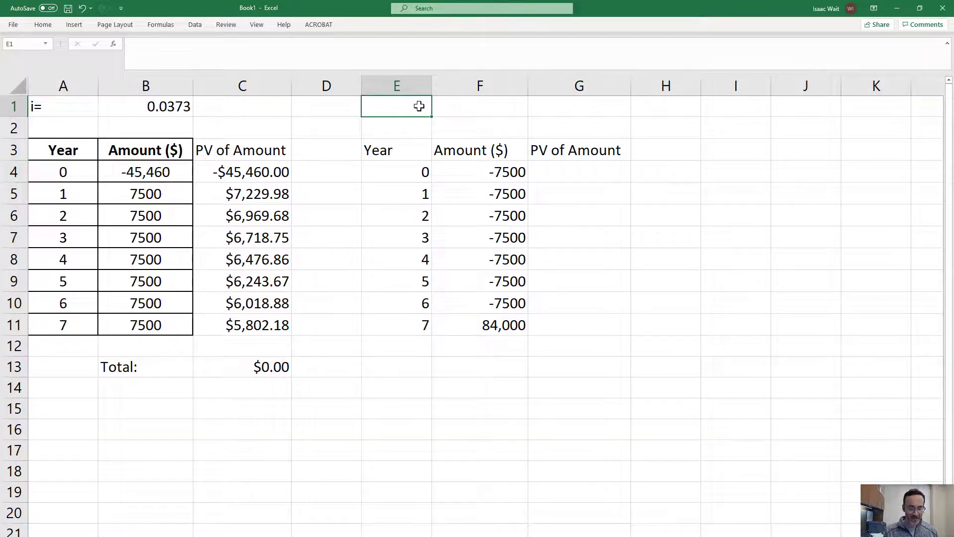
{"action": "key", "text": "Tab"}
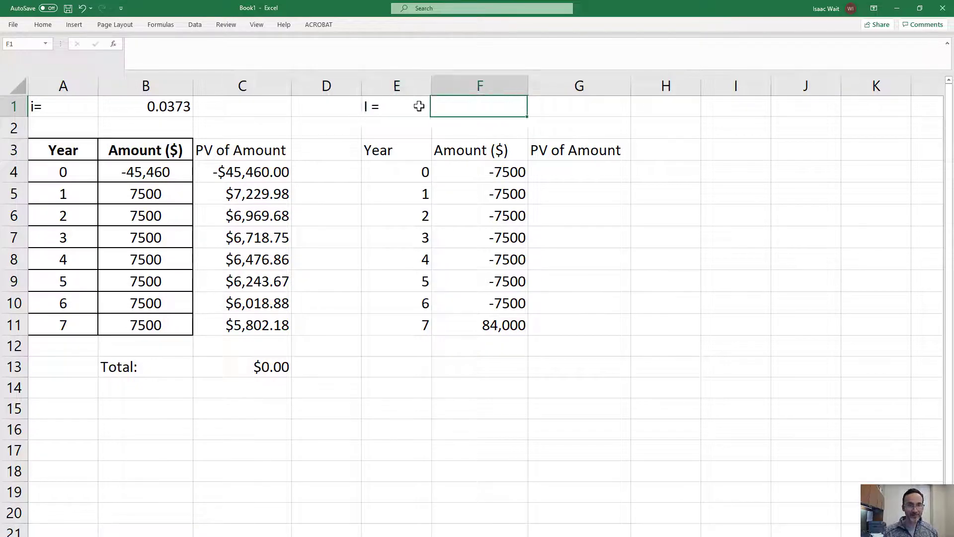
{"action": "type", "text": ".01"}
{"action": "key", "text": "Return"}
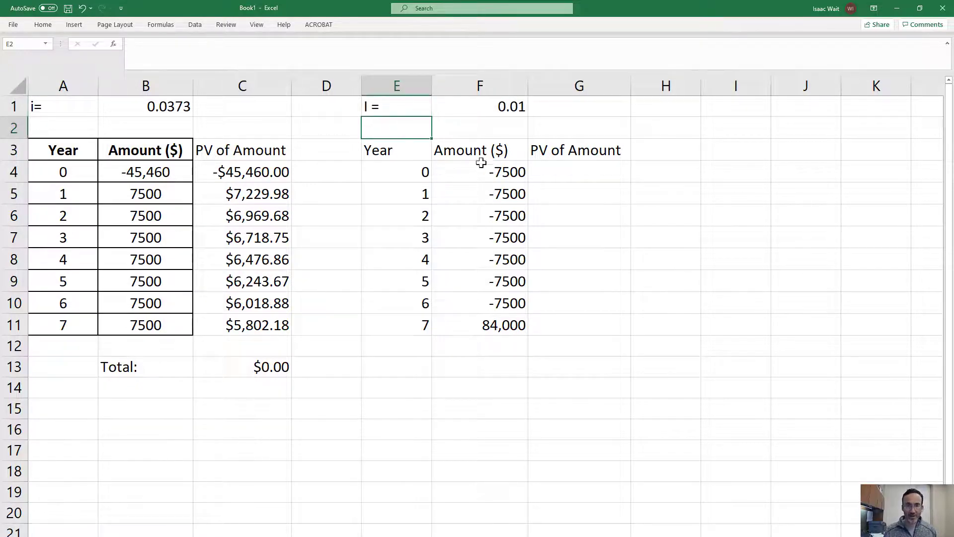
Enter =PV($F$1,E4,,-F4) in G4 for table b's year-0 present value
{"action": "left_click", "coordinate": [578, 168]}
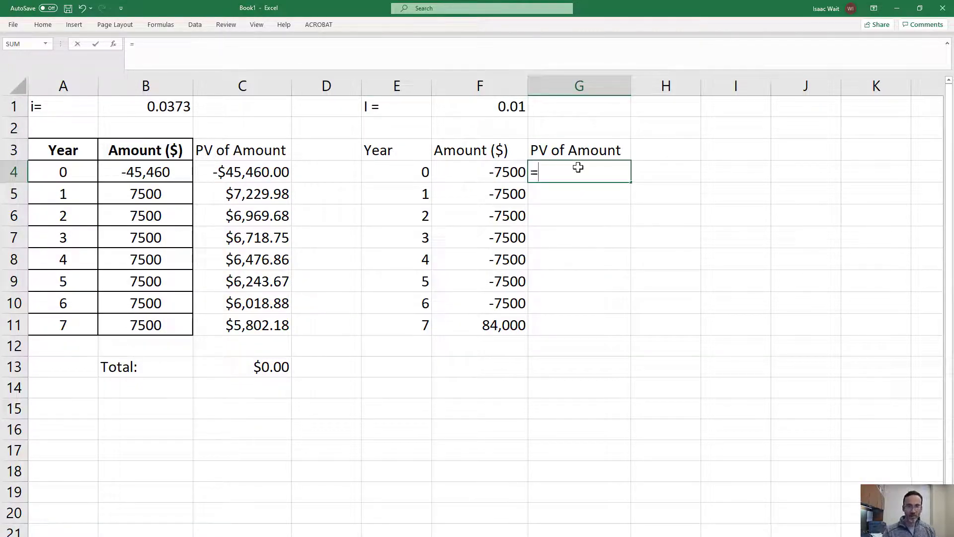
{"action": "type", "text": "=pv("}
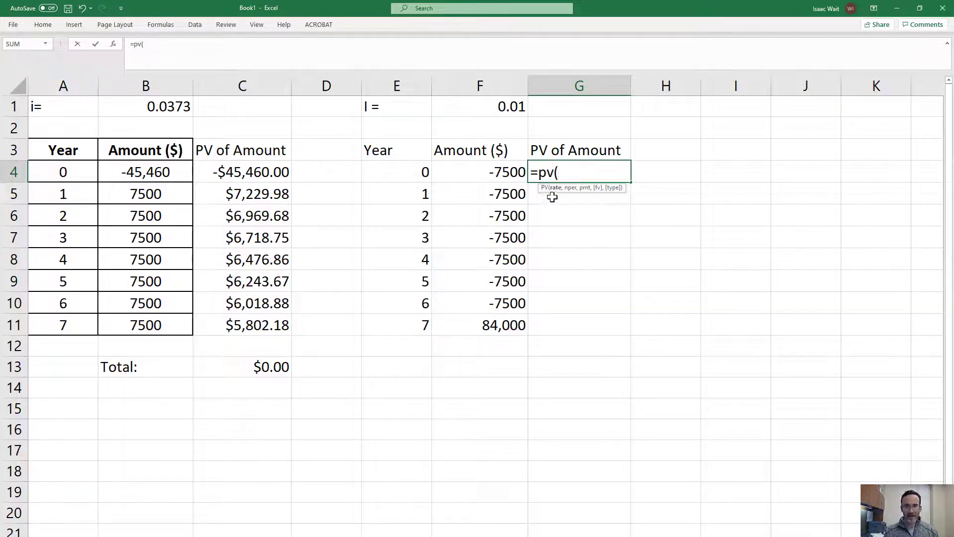
{"action": "left_click", "coordinate": [506, 109]}
{"action": "key", "text": "F4"}
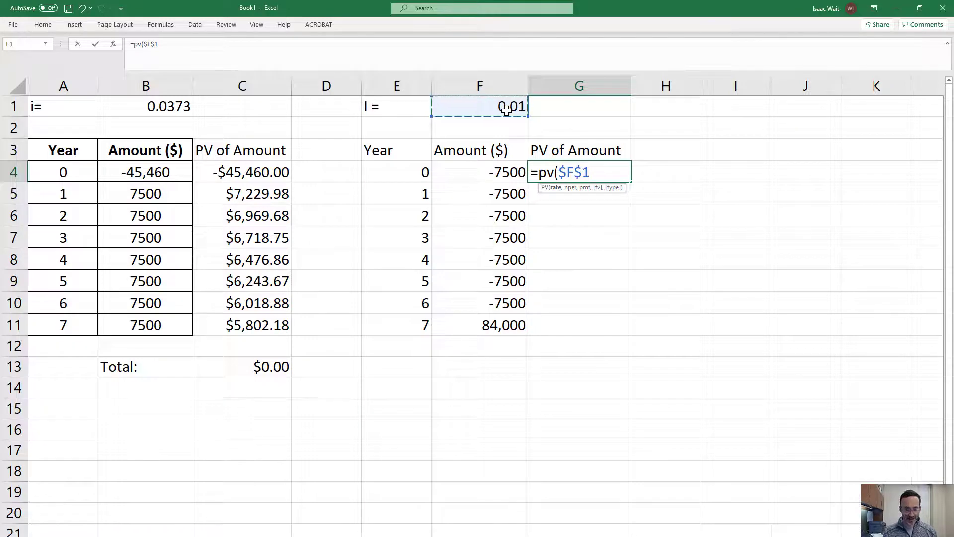
{"action": "type", "text": ","}
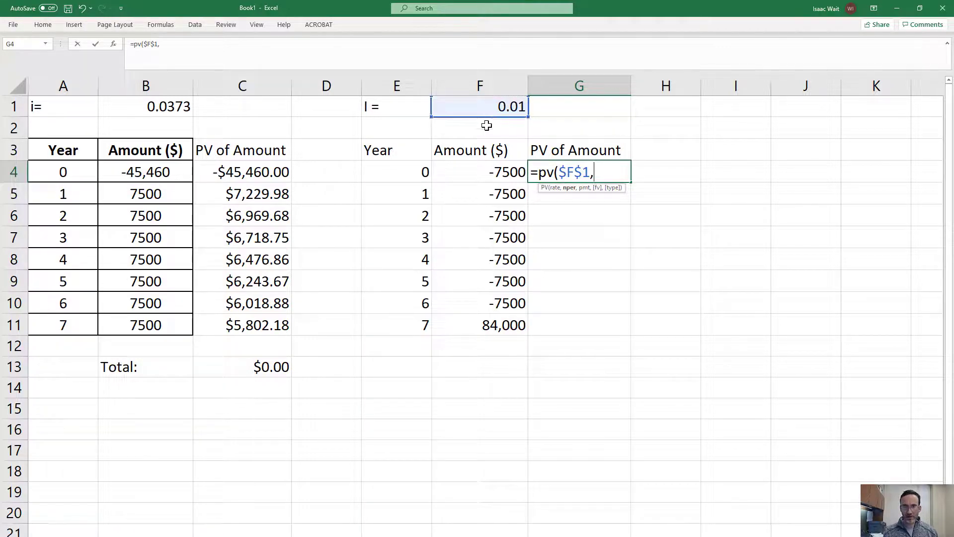
{"action": "left_click", "coordinate": [397, 172]}
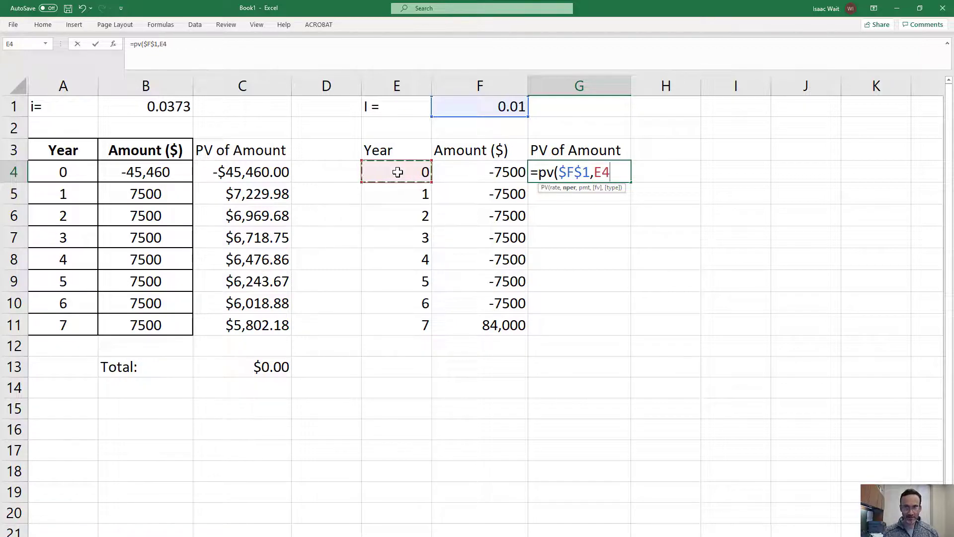
{"action": "type", "text": ","}
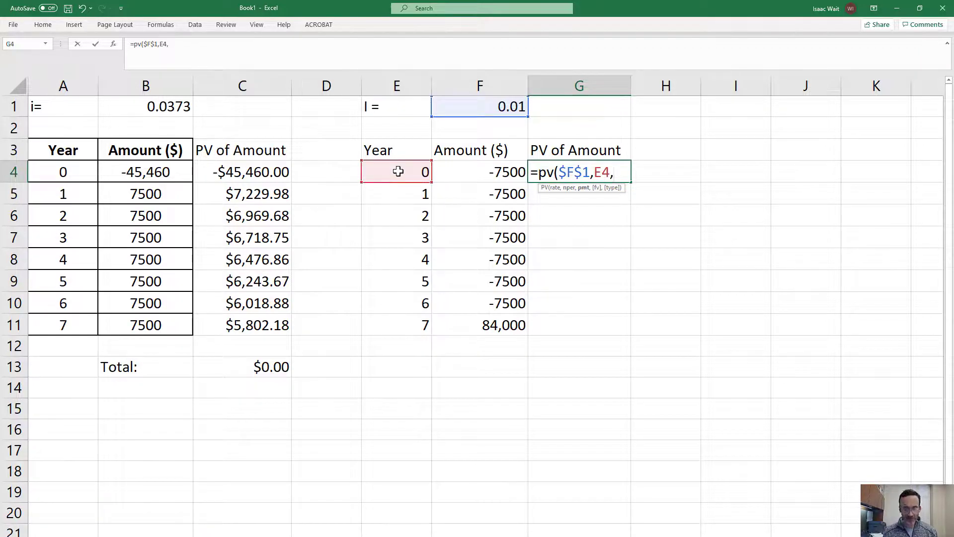
{"action": "type", "text": ",-"}
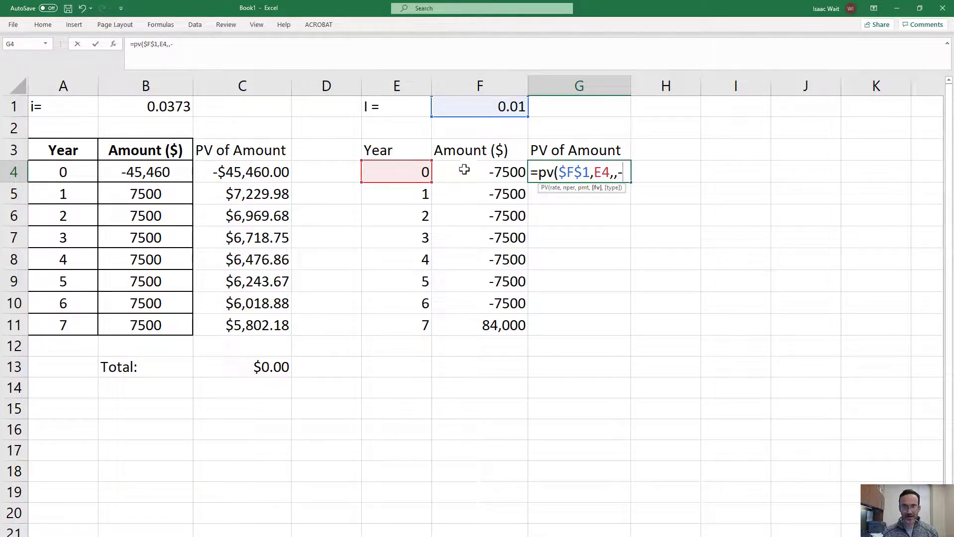
{"action": "left_click", "coordinate": [466, 172]}
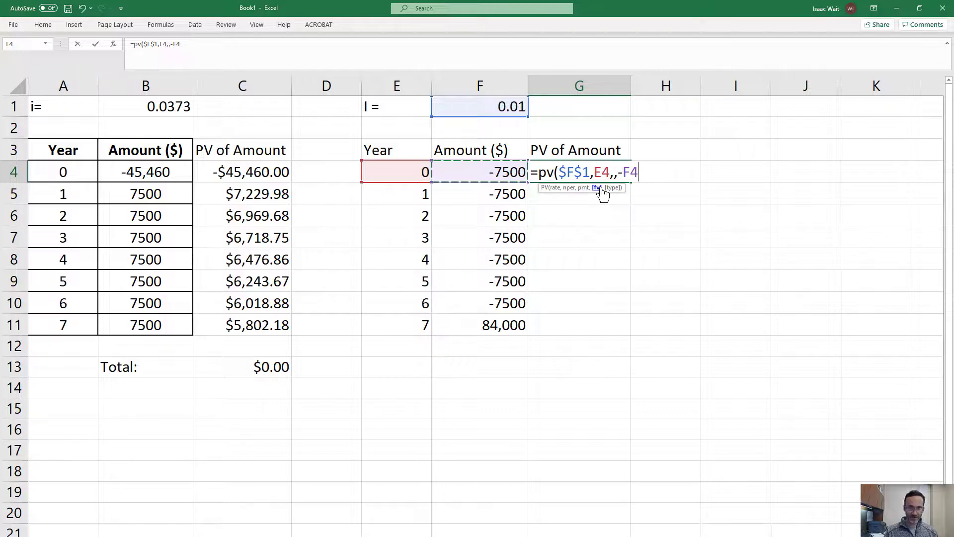
{"action": "type", "text": ")"}
{"action": "key", "text": "Return"}
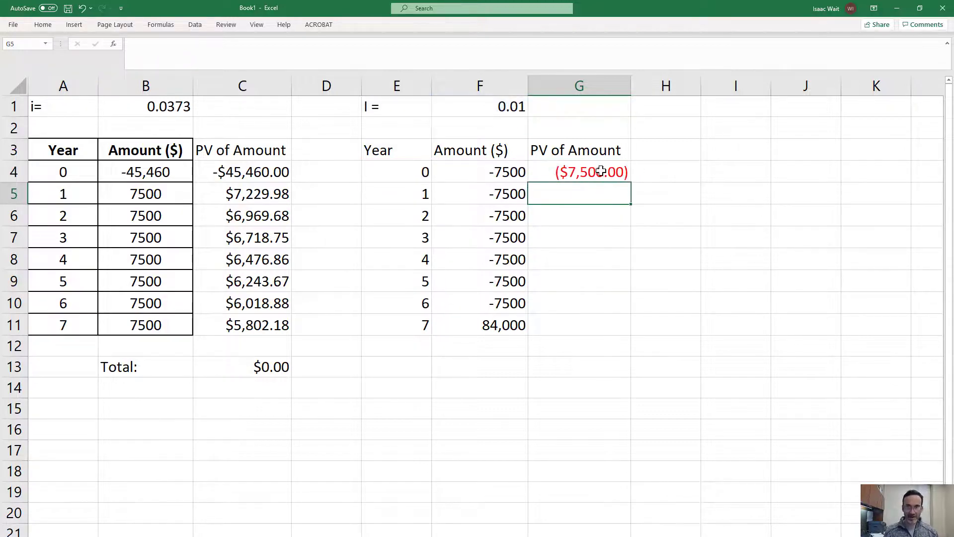
Format G4 as Currency so it shows -$7,500.00
{"action": "key", "text": "Up"}
{"action": "left_click", "coordinate": [43, 24]}
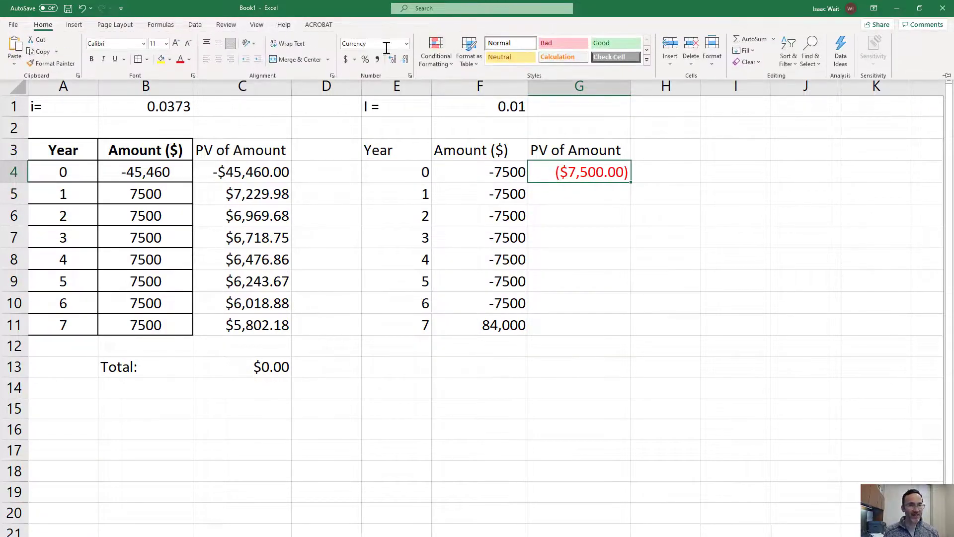
{"action": "left_click", "coordinate": [407, 44]}
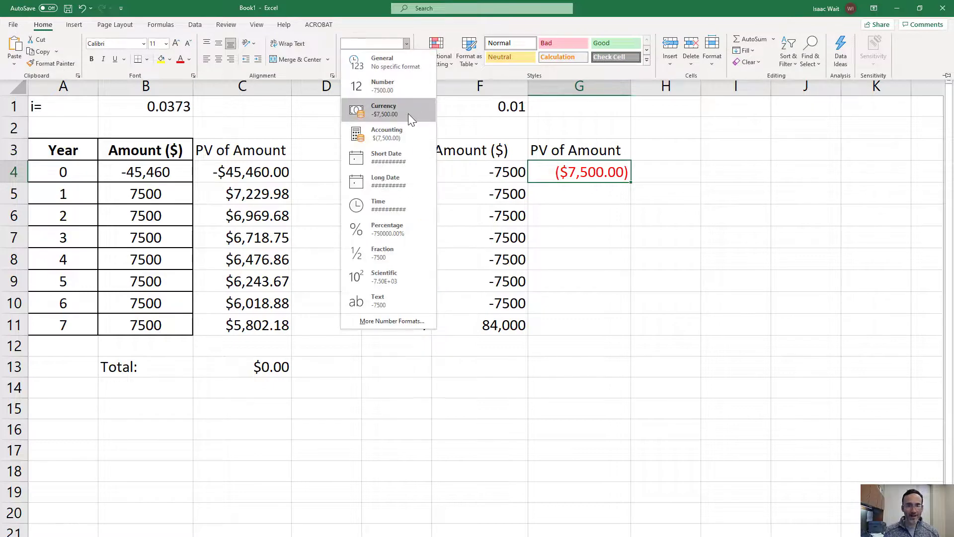
{"action": "left_click", "coordinate": [407, 113]}
{"action": "left_click", "coordinate": [596, 199]}
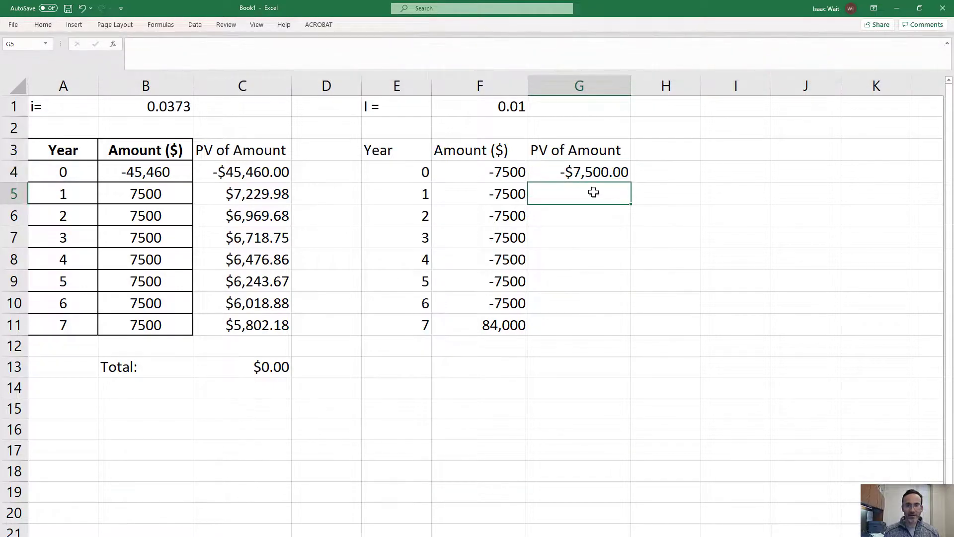
{"action": "left_click", "coordinate": [586, 174]}
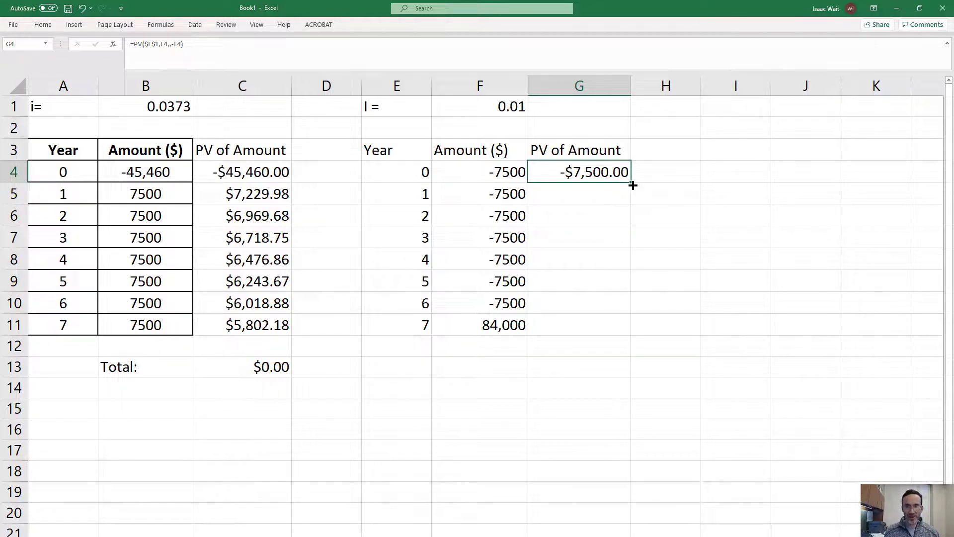
Fill G4's PV formula down to G11 and total G4:G11 in G13 beside a Total label
{"action": "left_click_drag", "start_coordinate": [632, 190], "coordinate": [630, 336]}
{"action": "left_click", "coordinate": [491, 370]}
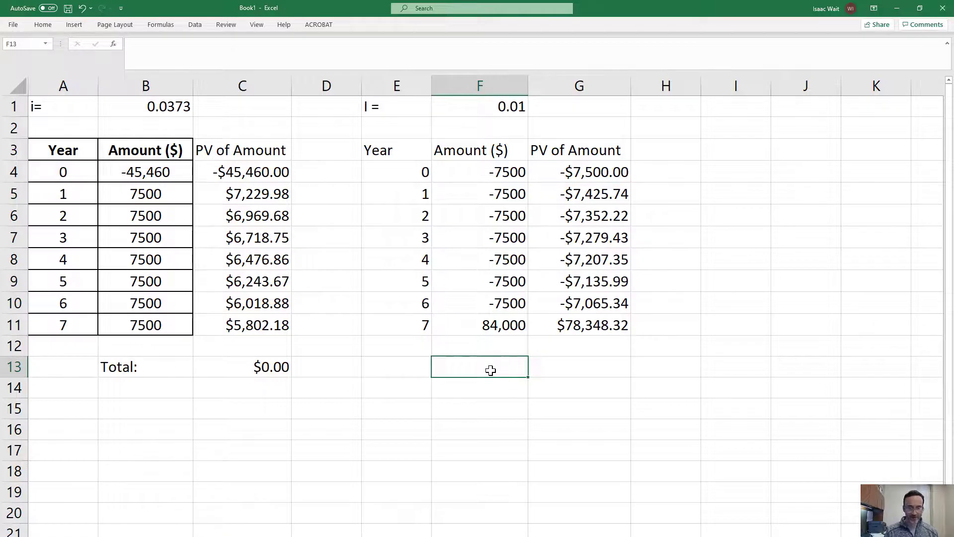
{"action": "type", "text": "Total:"}
{"action": "key", "text": "Tab"}
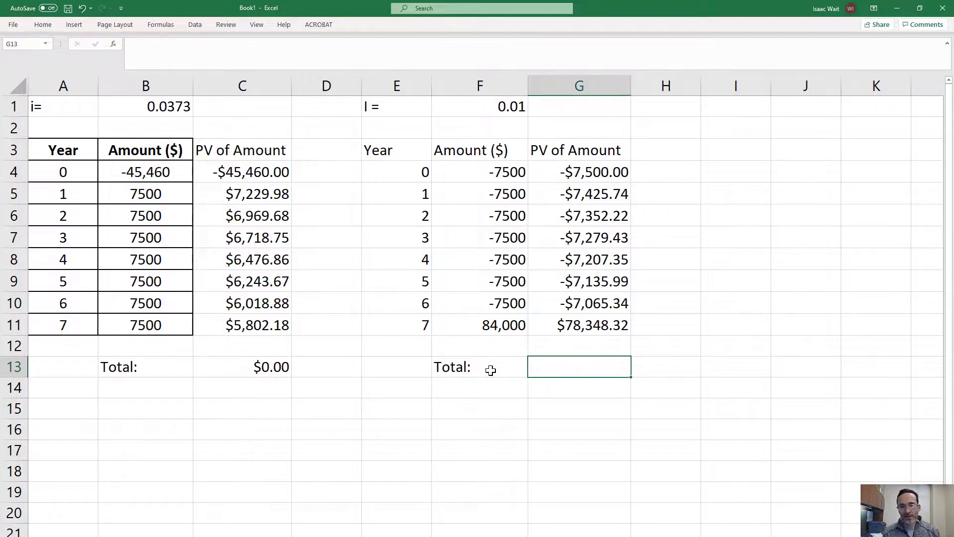
{"action": "type", "text": "=sum("}
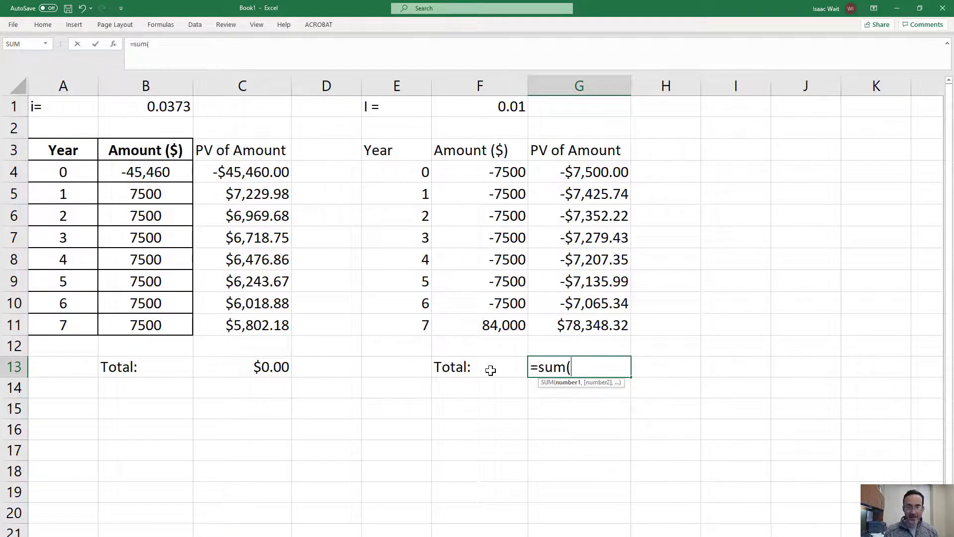
{"action": "left_click_drag", "start_coordinate": [579, 172], "coordinate": [567, 326]}
{"action": "key", "text": "Return"}
{"action": "left_click", "coordinate": [588, 367]}
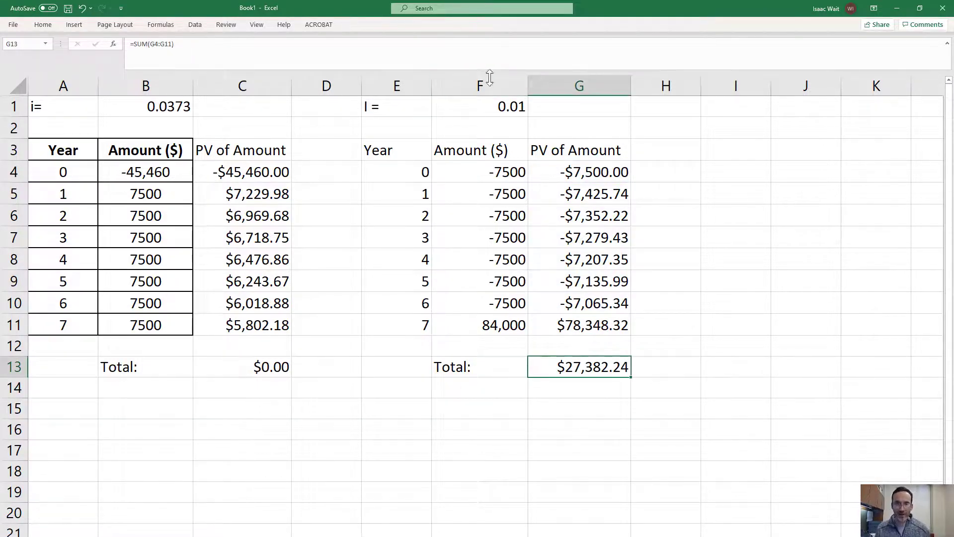
Try rates 0.02 and then 0.1 in F1, bringing the total to $2,940.83
{"action": "left_click", "coordinate": [494, 106]}
{"action": "type", "text": "0.02"}
{"action": "key", "text": "Return"}
{"action": "type", "text": "0.1"}
{"action": "key", "text": "Return"}
Goal Seek G13 to 0 by changing F1, solving the rate as 0.117769167
{"action": "left_click", "coordinate": [483, 108]}
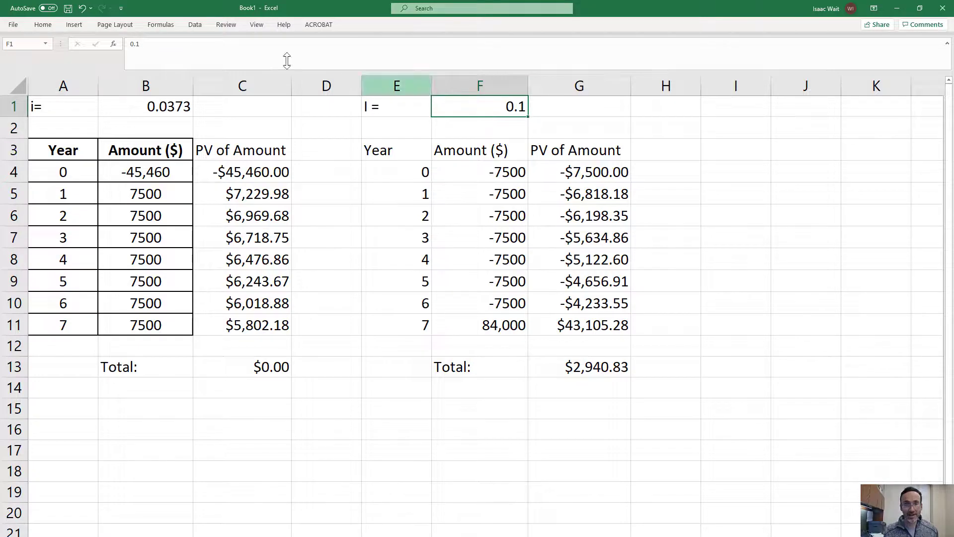
{"action": "left_click", "coordinate": [195, 25]}
{"action": "left_click", "coordinate": [752, 59]}
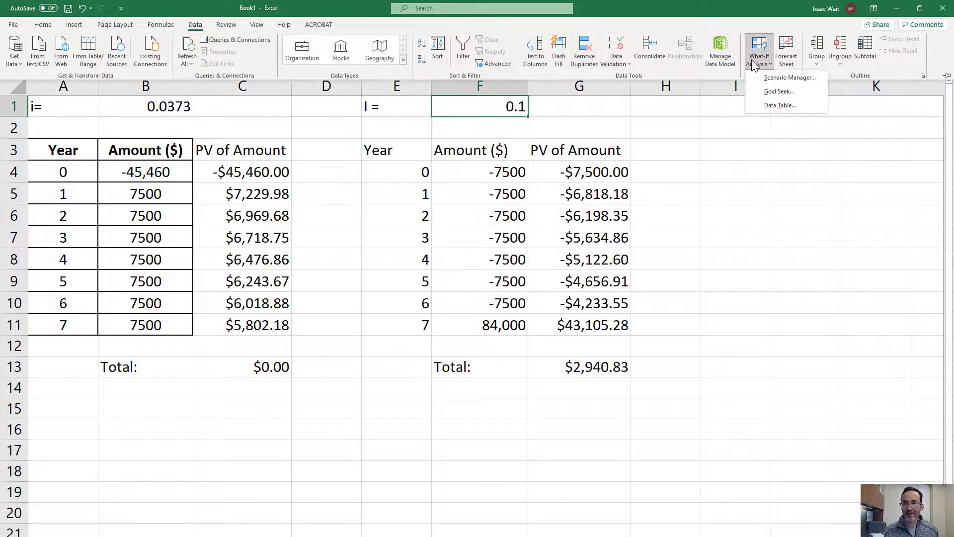
{"action": "left_click", "coordinate": [771, 93]}
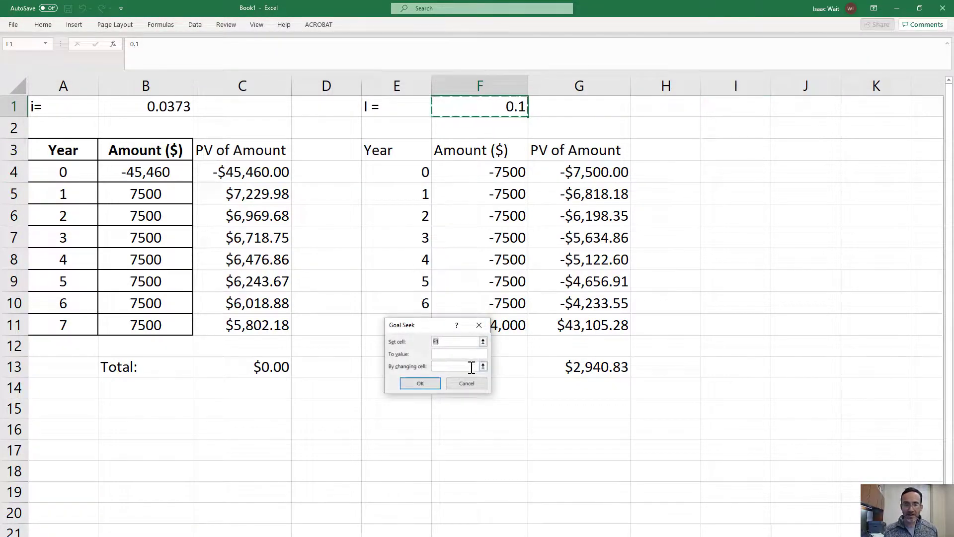
{"action": "left_click", "coordinate": [577, 367]}
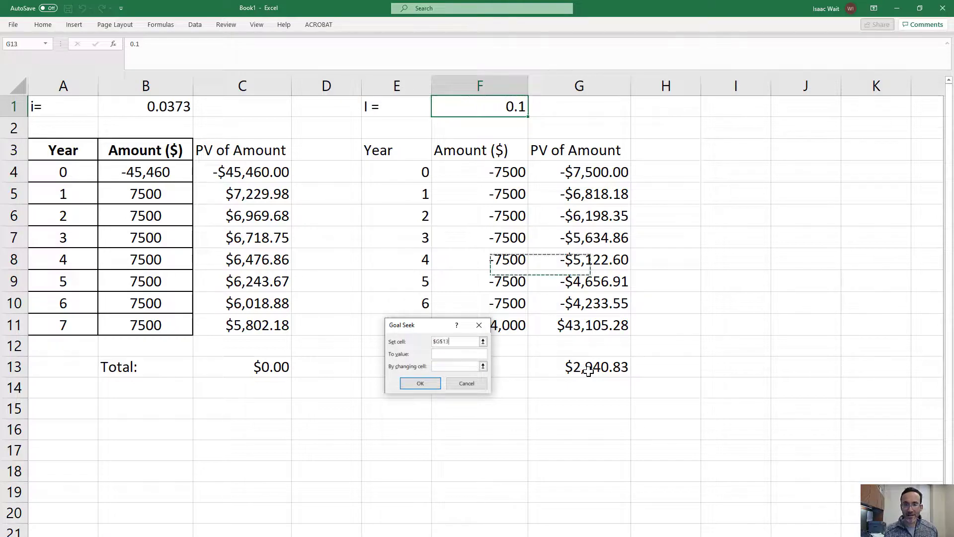
{"action": "left_click", "coordinate": [483, 366]}
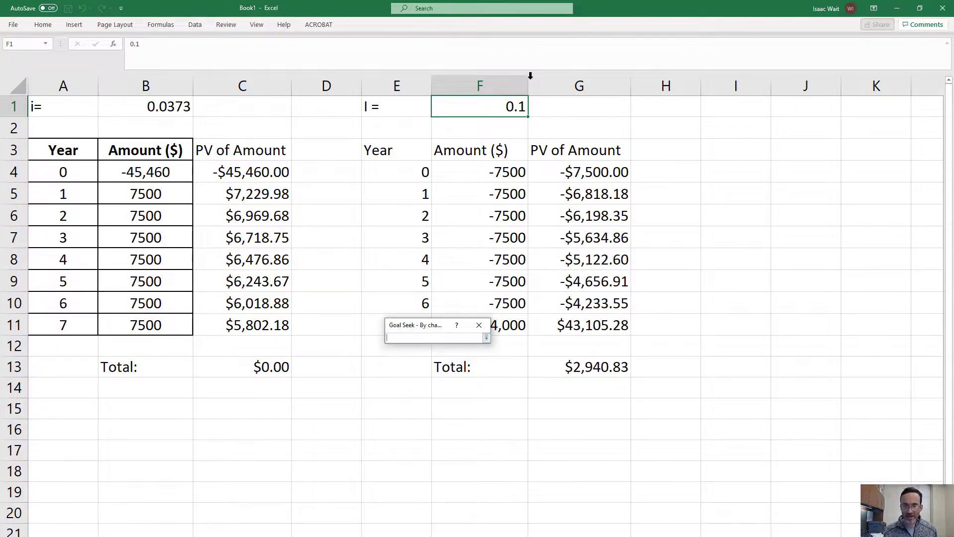
{"action": "left_click", "coordinate": [496, 109]}
{"action": "left_click", "coordinate": [486, 338]}
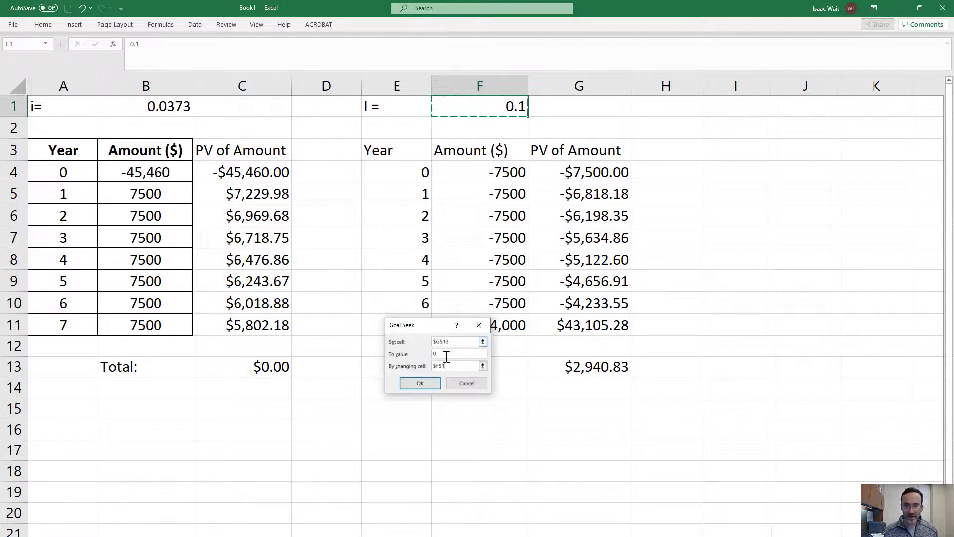
{"action": "left_click", "coordinate": [421, 383]}
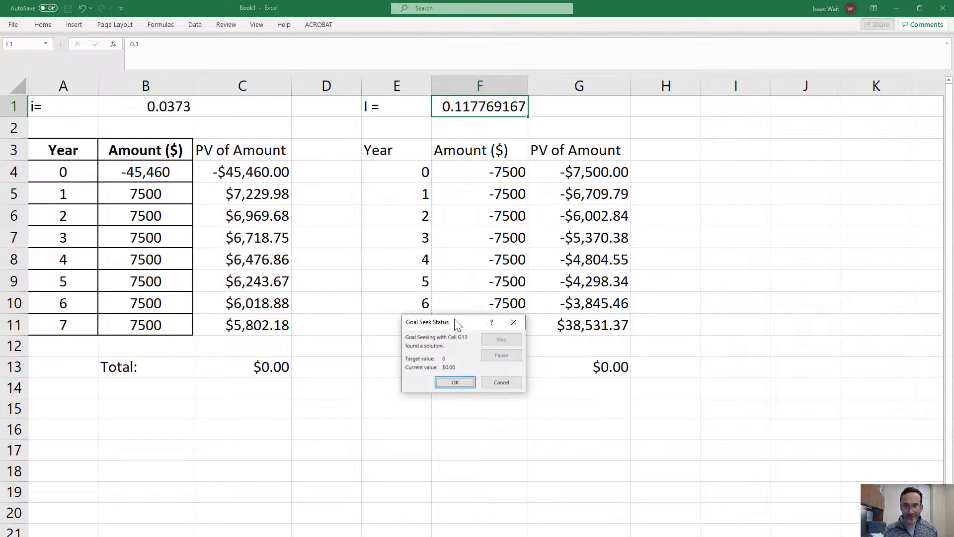
{"action": "left_click_drag", "start_coordinate": [458, 325], "coordinate": [541, 406]}
{"action": "left_click", "coordinate": [539, 463]}
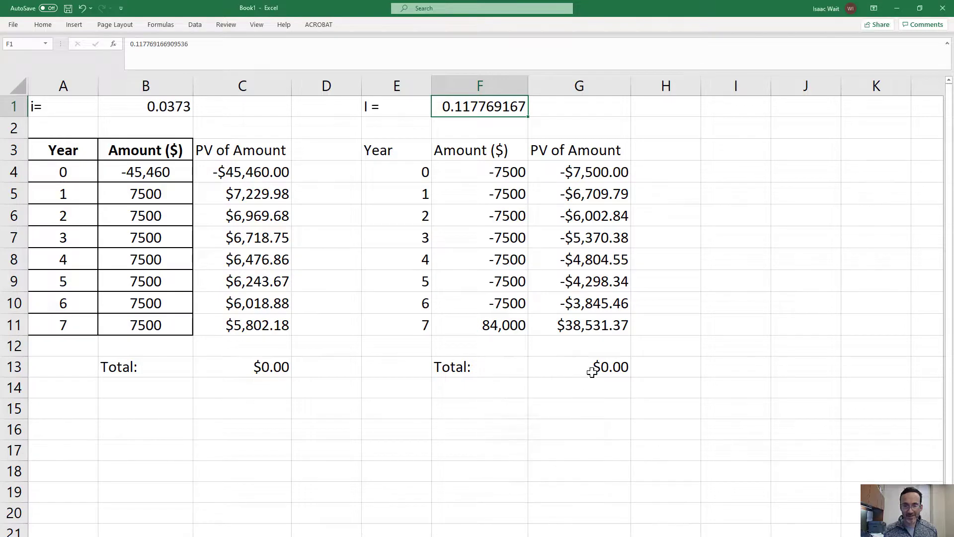
After checking the G13 total, decrease F1's decimals so the rate shows 0.1178
{"action": "left_click", "coordinate": [594, 370]}
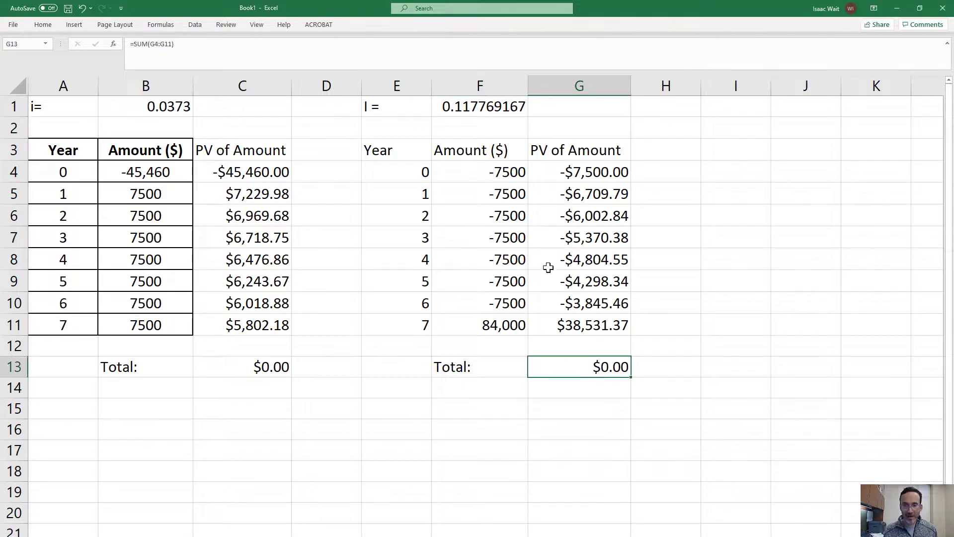
{"action": "left_click", "coordinate": [469, 108]}
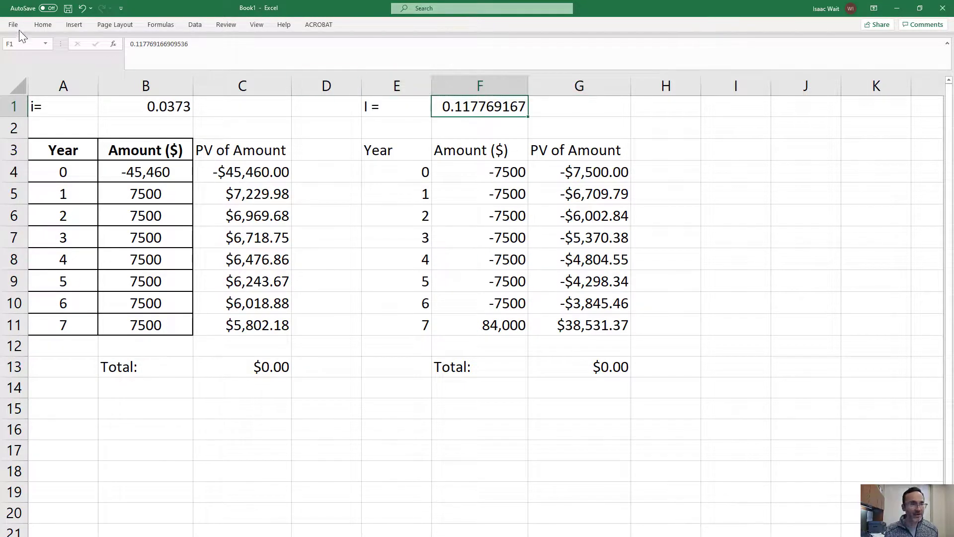
{"action": "left_click", "coordinate": [43, 25]}
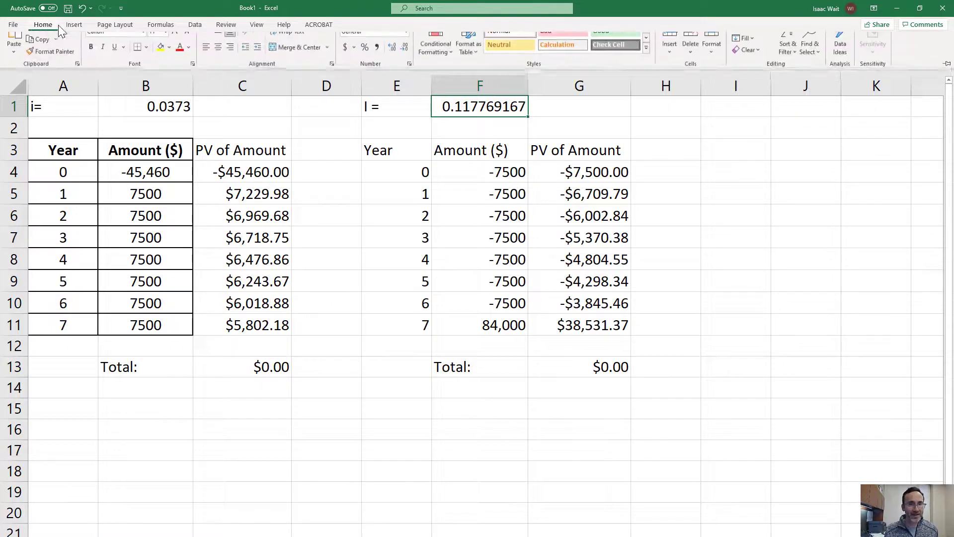
{"action": "left_click", "coordinate": [403, 60]}
{"action": "left_click", "coordinate": [404, 59]}
{"action": "left_click", "coordinate": [404, 60]}
{"action": "left_click", "coordinate": [404, 59]}
{"action": "left_click", "coordinate": [404, 60]}
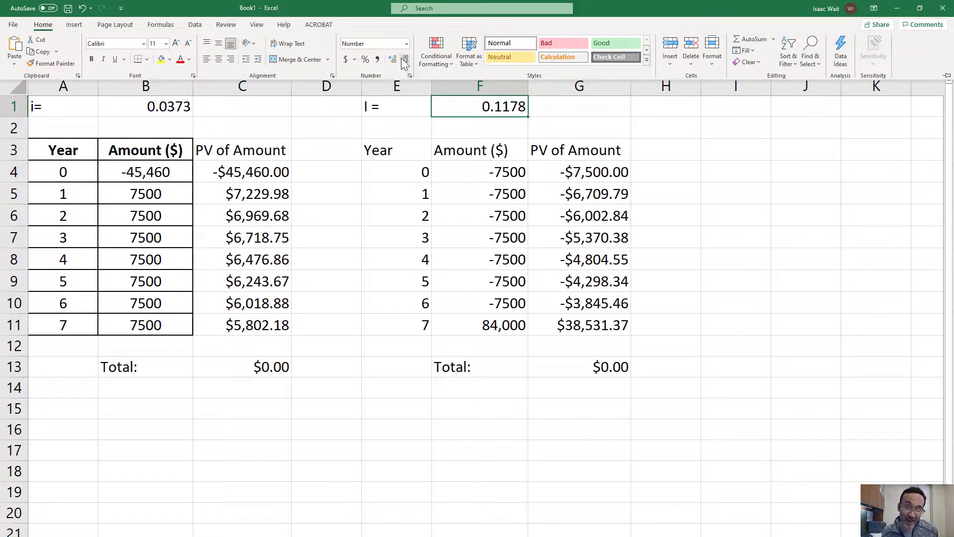
{"action": "left_click", "coordinate": [512, 405]}
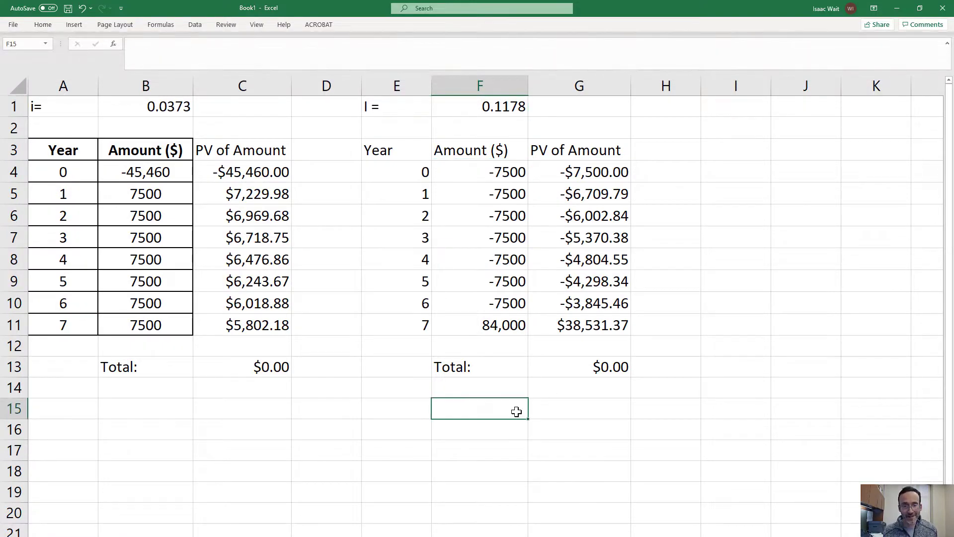
{"action": "mouse_move", "coordinate": [162, 536]}
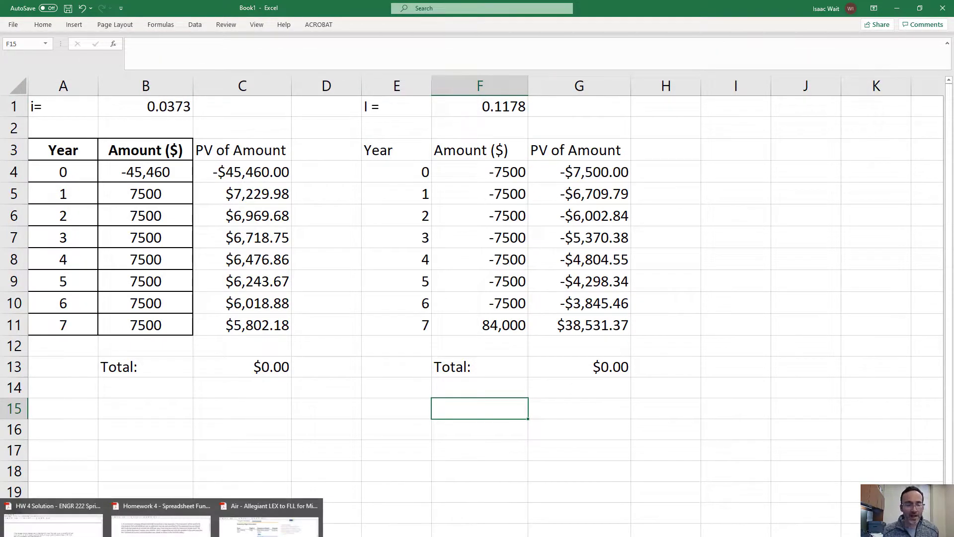
Switch back to the Document1 Word window showing the two cash-flow tables
{"action": "left_click", "coordinate": [238, 521]}
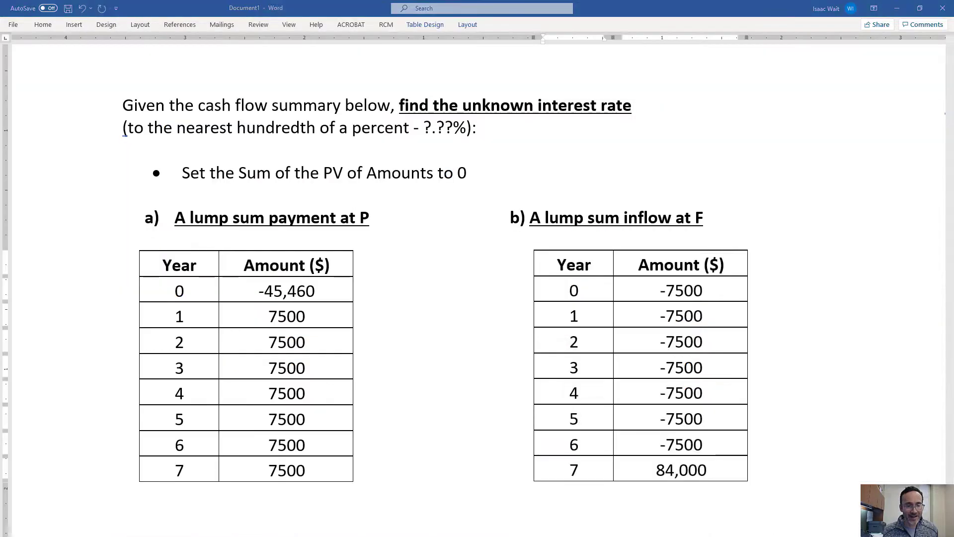